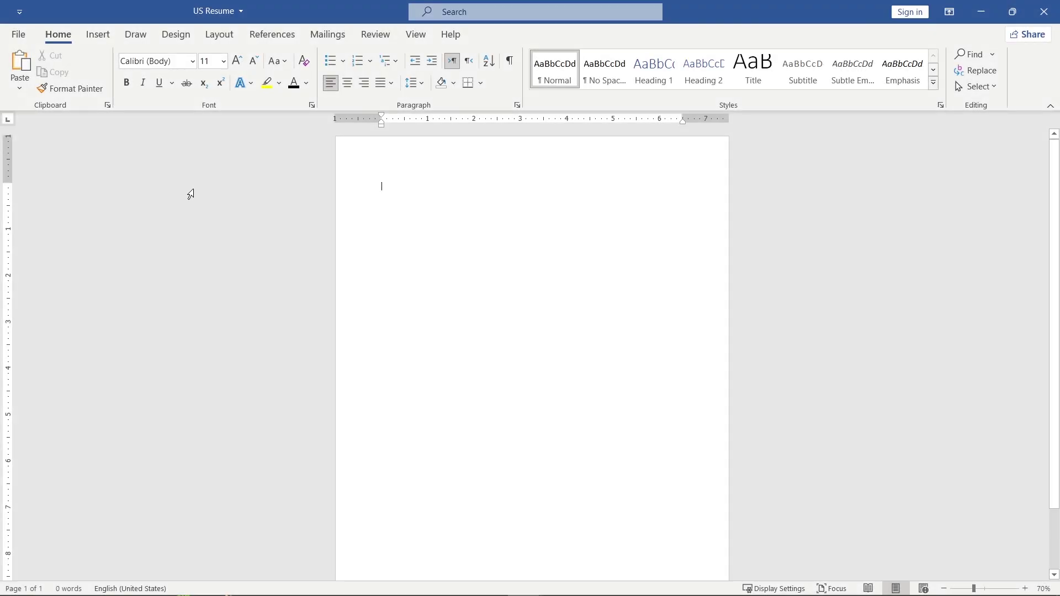
Set Letter-size paper with Narrow 0.5-inch margins, then paste a sample picture onto the page.
{"action": "left_click", "coordinate": [237, 46]}
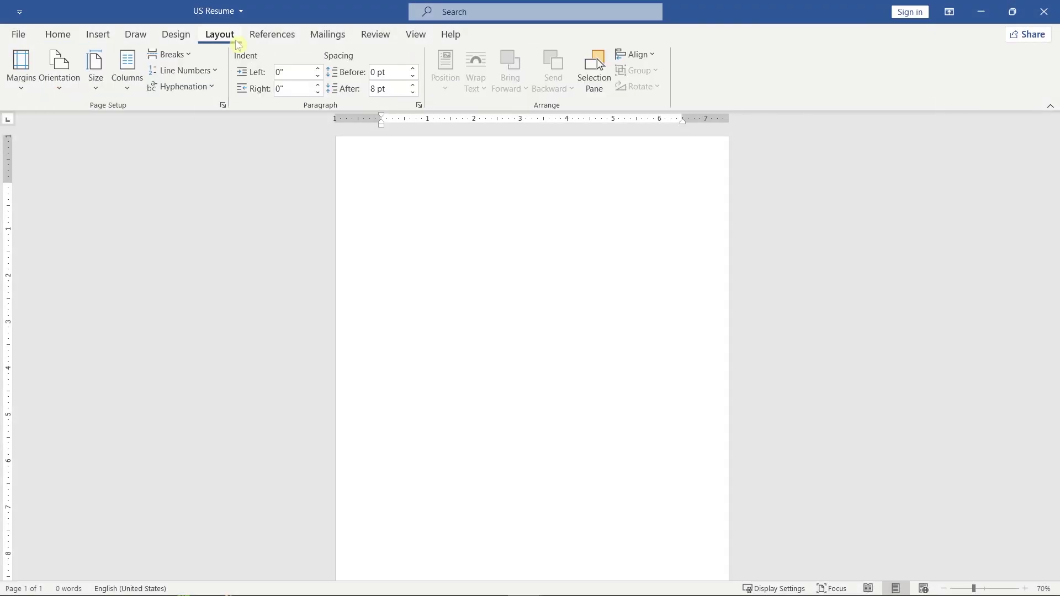
{"action": "left_click", "coordinate": [103, 90]}
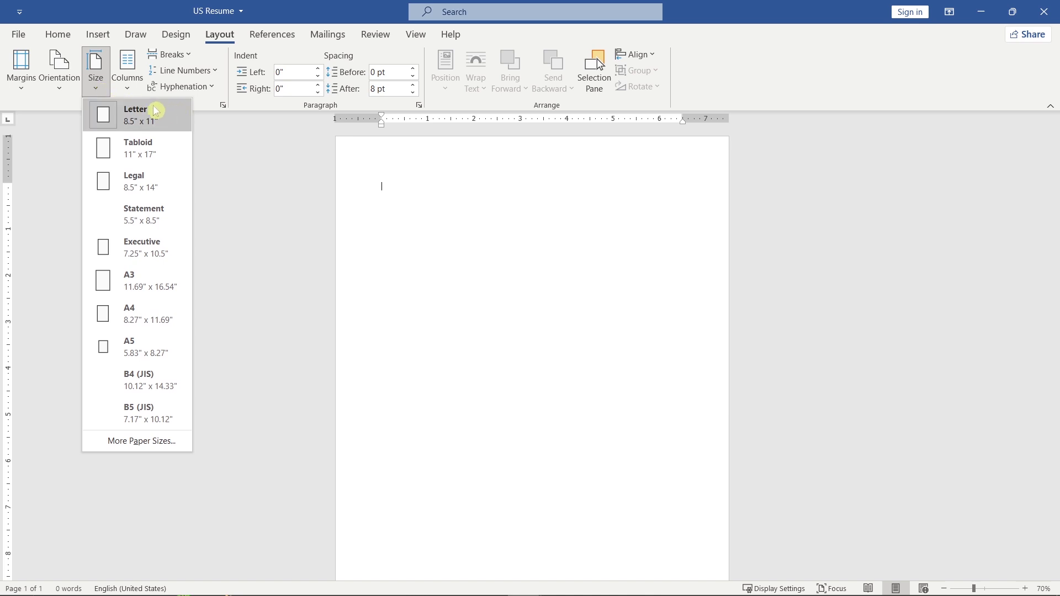
{"action": "left_click", "coordinate": [25, 83]}
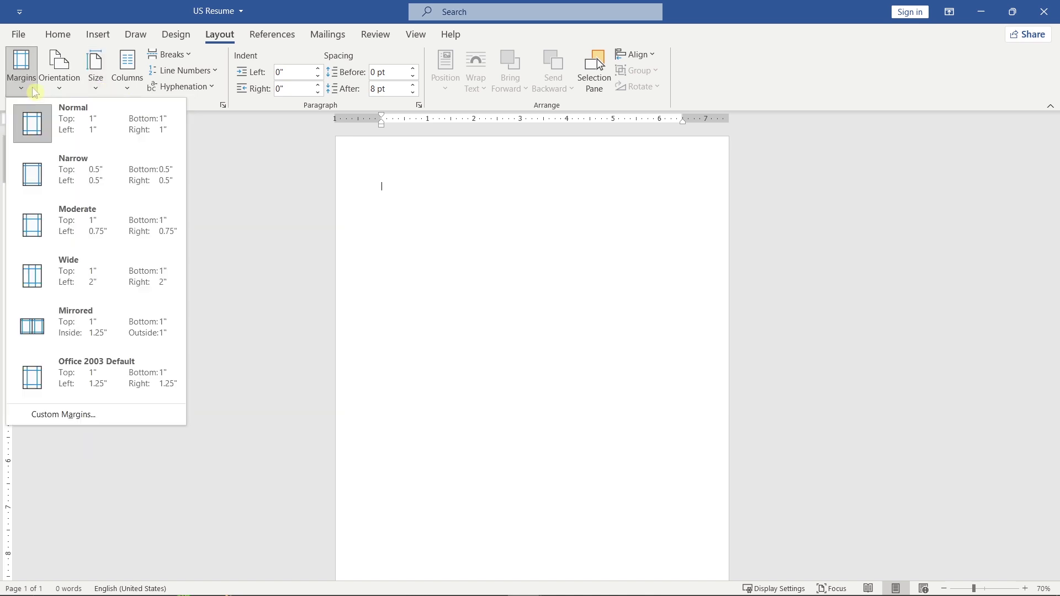
{"action": "left_click", "coordinate": [113, 174]}
{"action": "scroll", "coordinate": [107, 174], "scroll_direction": "up", "scroll_amount": 4}
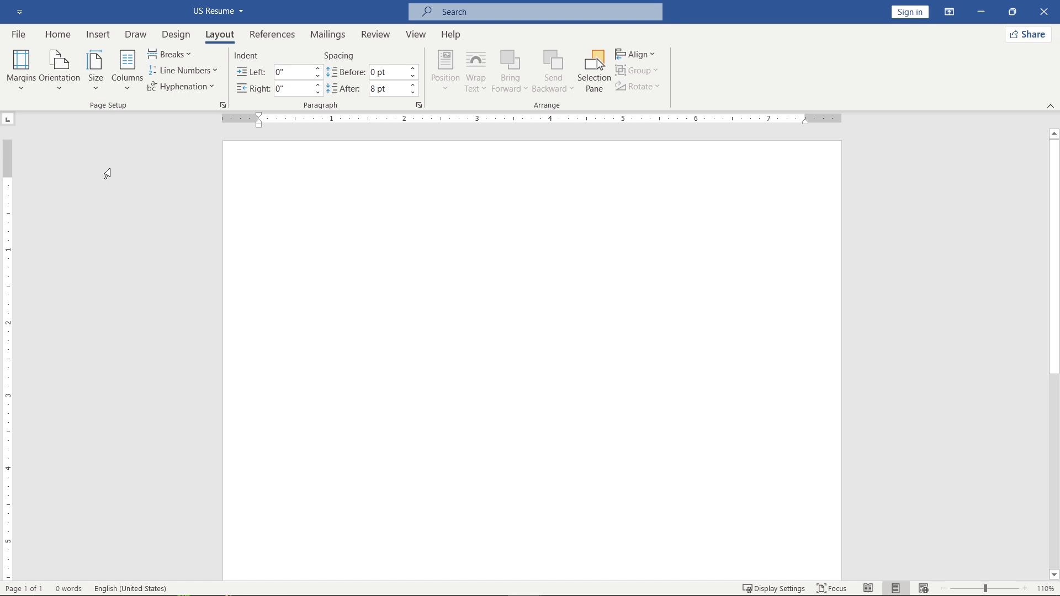
{"action": "key", "text": "ctrl+v"}
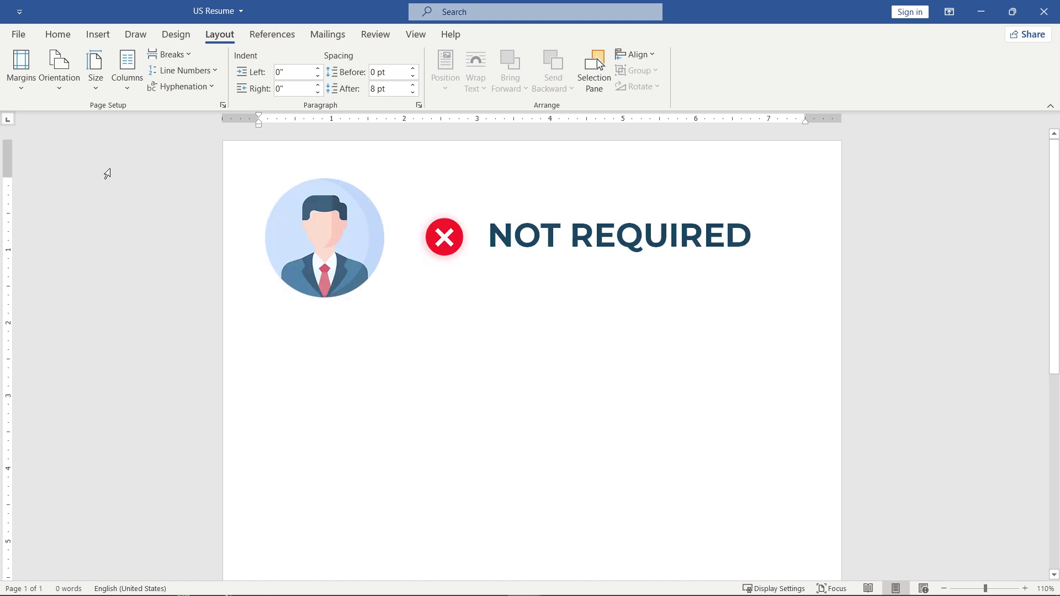
Replace the pasted picture with the candidate's name, formatted Arial 28 pt bold.
{"action": "key", "text": "BackSpace"}
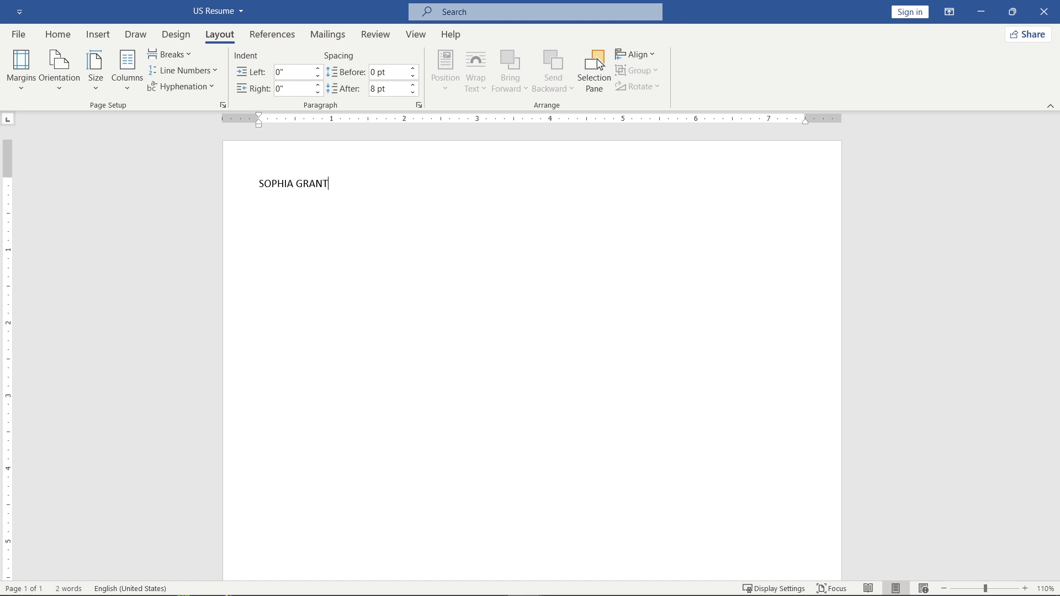
{"action": "triple_click", "coordinate": [311, 182]}
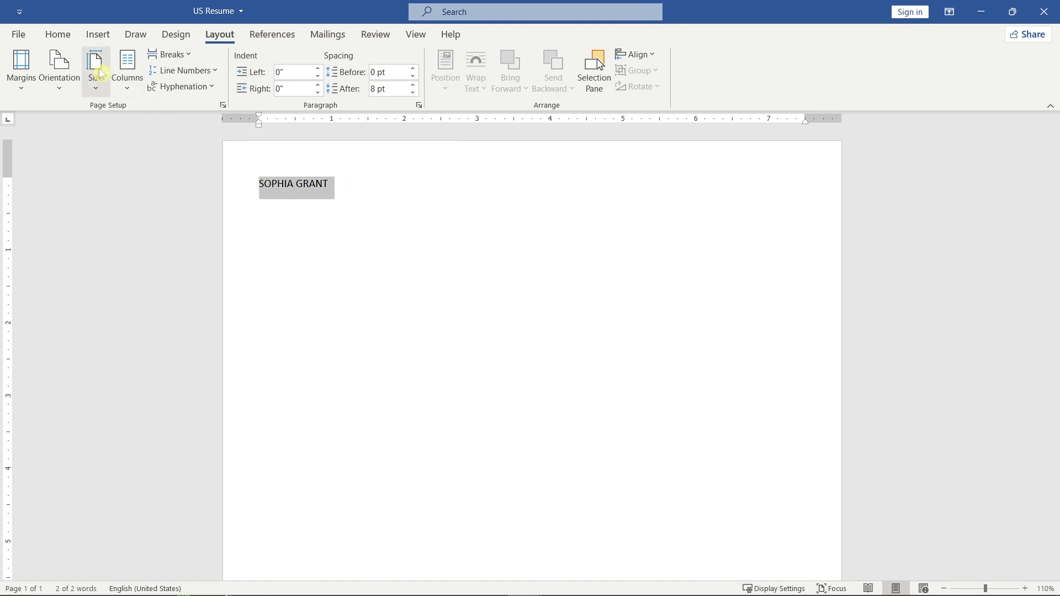
{"action": "left_click", "coordinate": [65, 40]}
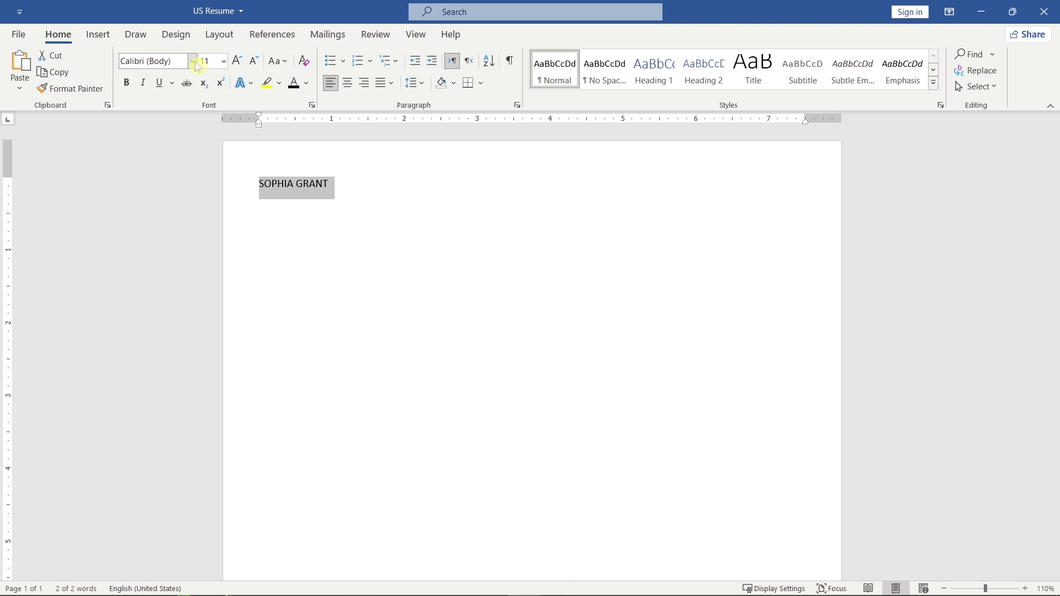
{"action": "left_click", "coordinate": [193, 62]}
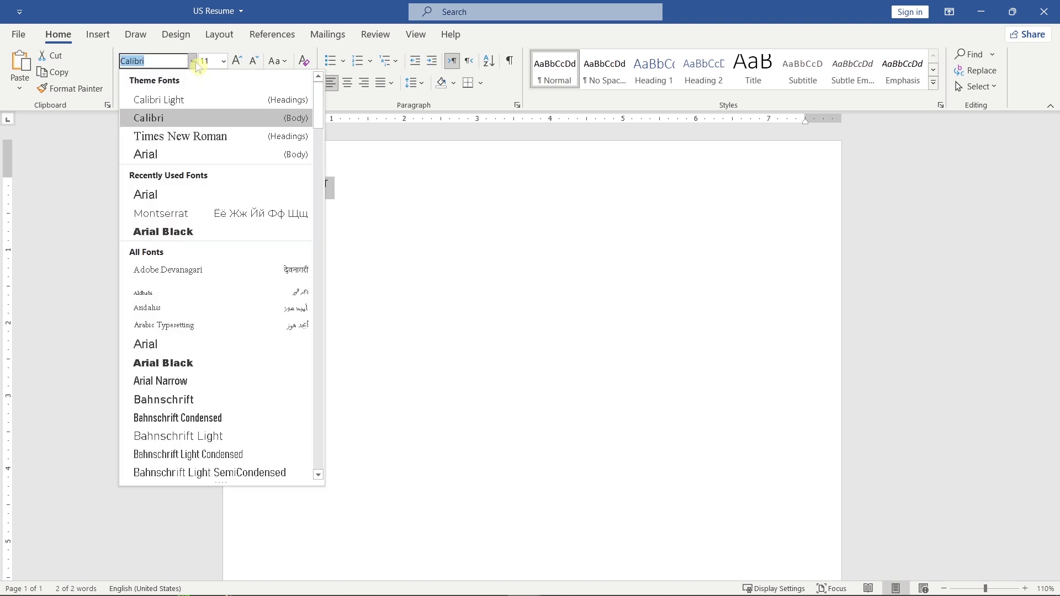
{"action": "left_click", "coordinate": [205, 156]}
{"action": "left_click", "coordinate": [223, 61]}
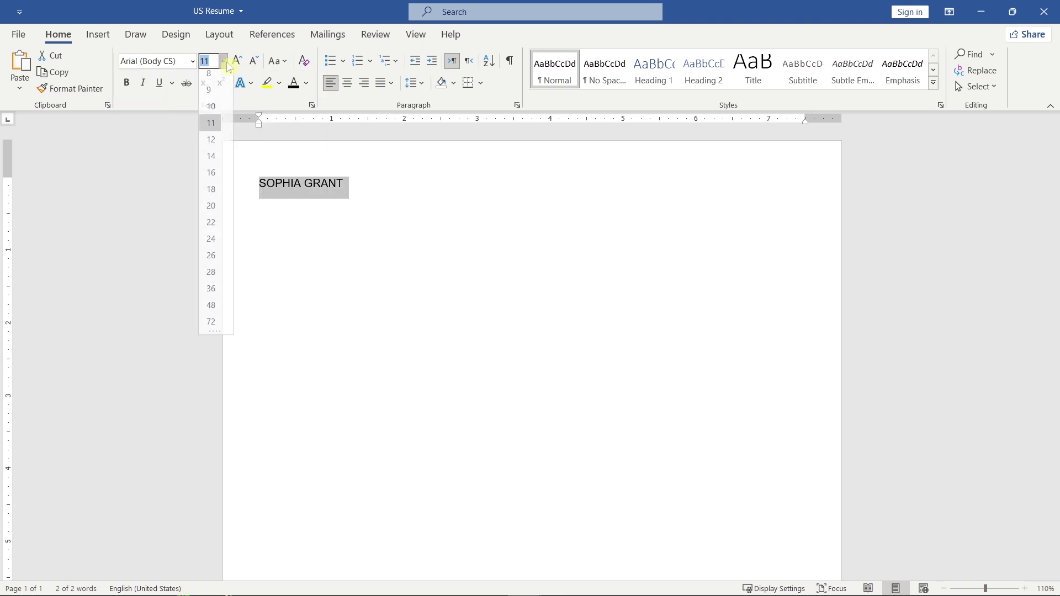
{"action": "left_click", "coordinate": [221, 283]}
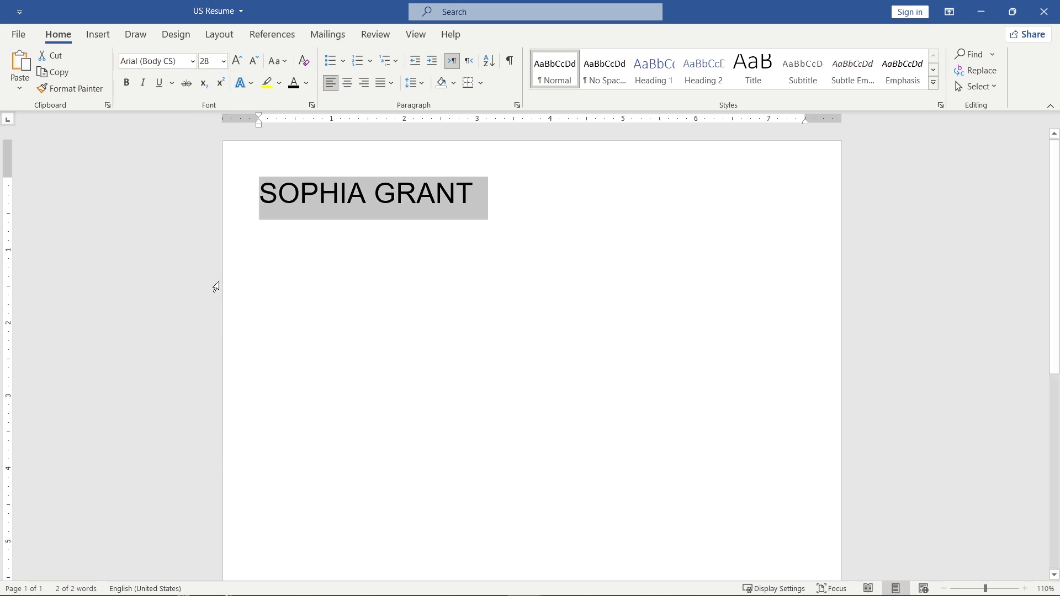
{"action": "left_click", "coordinate": [130, 87]}
Colour the surname in the name heading blue.
{"action": "left_click_drag", "start_coordinate": [475, 196], "coordinate": [387, 198]}
{"action": "left_click", "coordinate": [472, 173]}
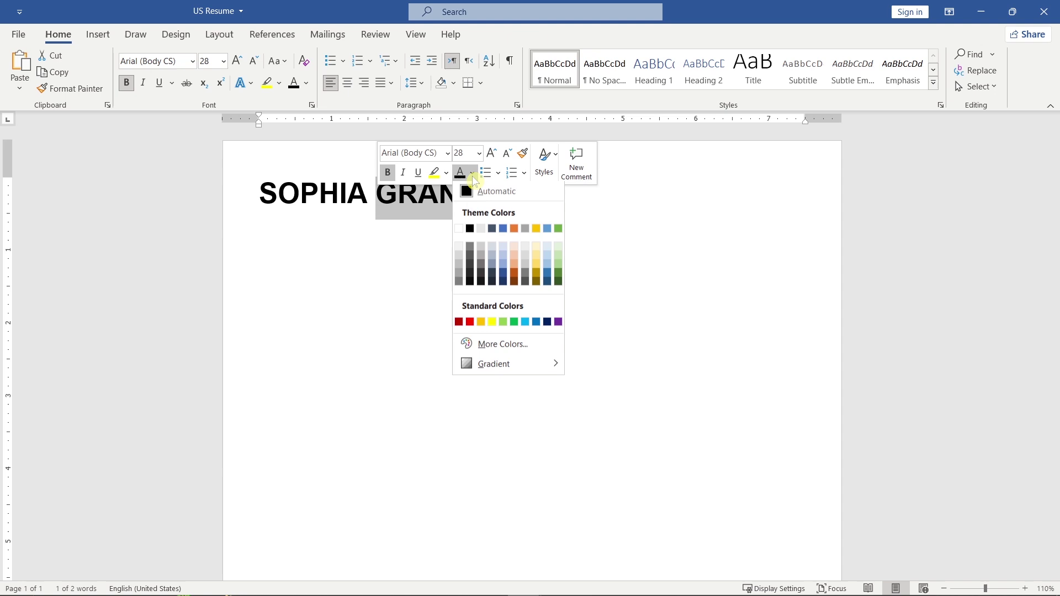
{"action": "left_click", "coordinate": [502, 229]}
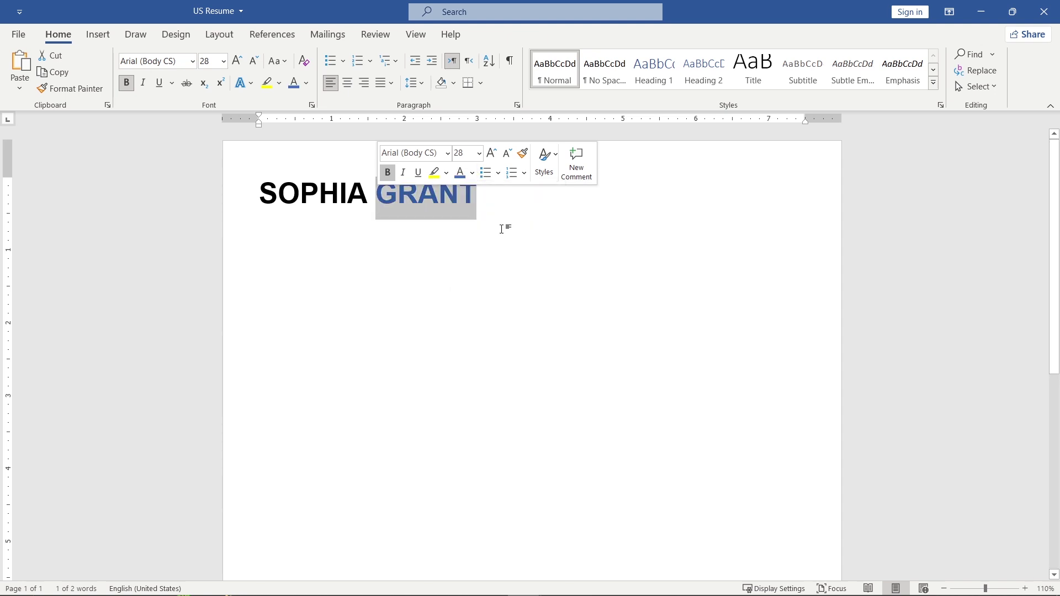
Add a new line reading '| AI Engineer' with the vertical bar at 20 pt.
{"action": "left_click", "coordinate": [494, 209]}
{"action": "key", "text": "Return"}
{"action": "type", "text": "| "}
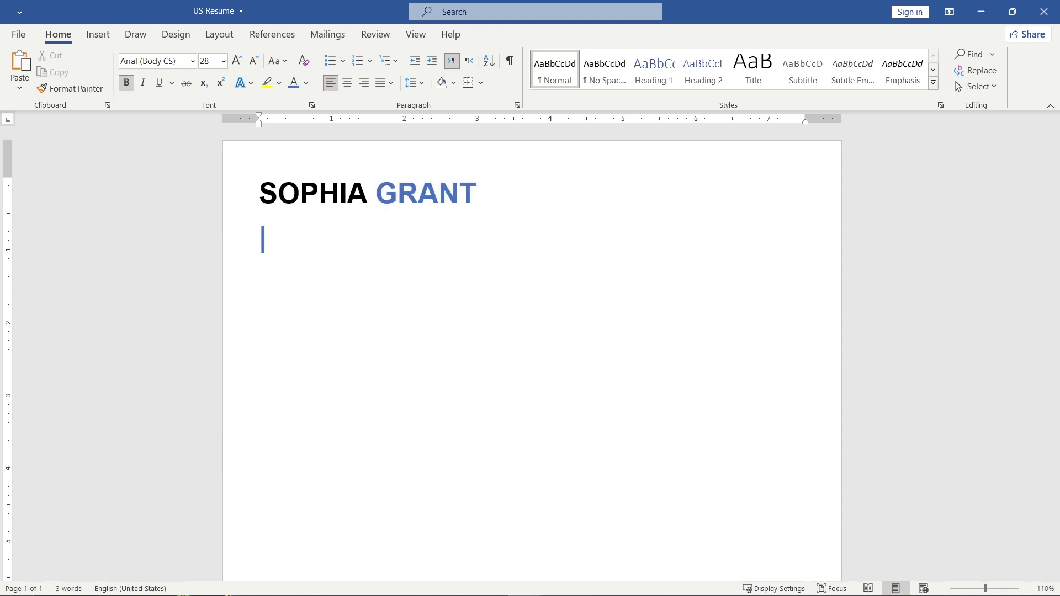
{"action": "type", "text": "AI Engineer"}
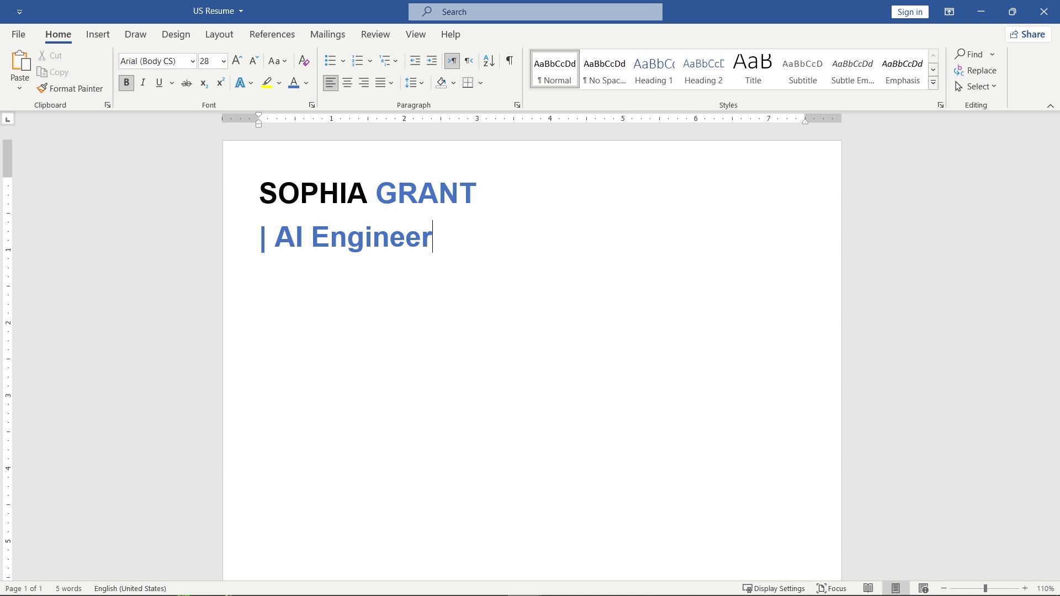
{"action": "left_click_drag", "start_coordinate": [272, 237], "coordinate": [266, 245]}
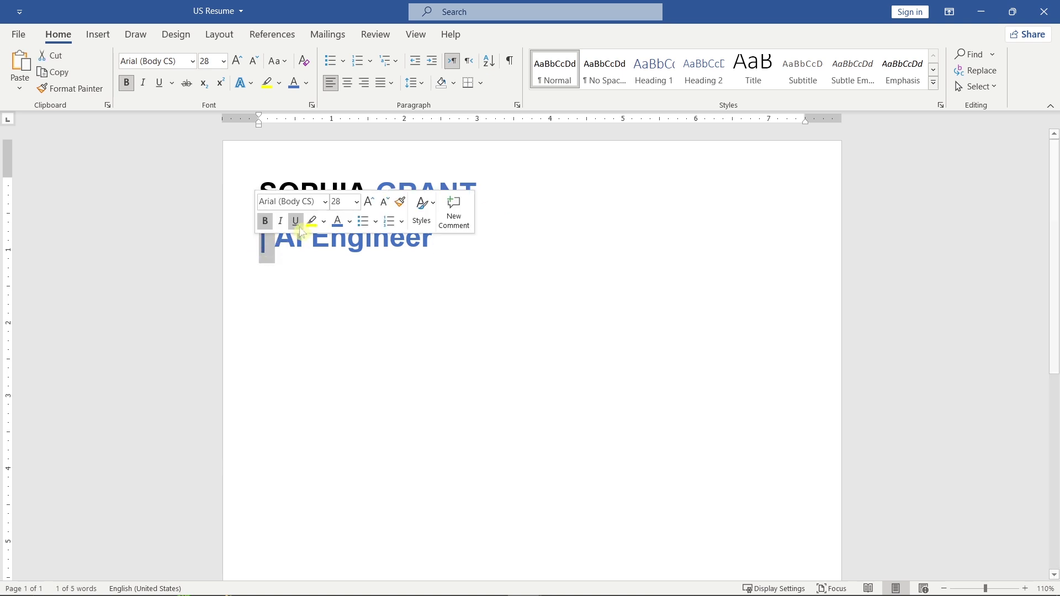
{"action": "left_click", "coordinate": [357, 202]}
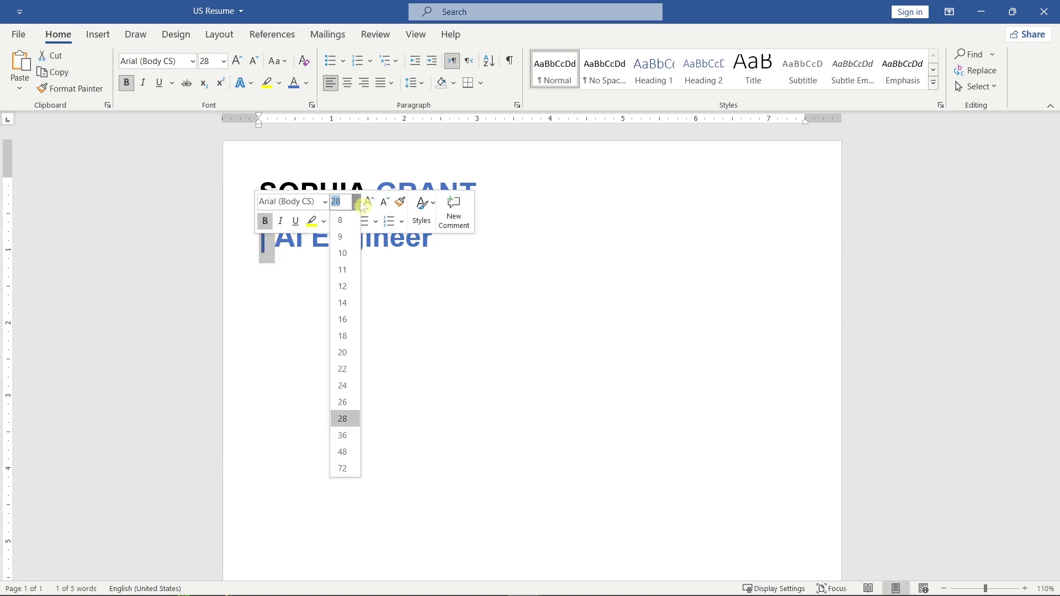
{"action": "left_click", "coordinate": [355, 354]}
Make the 'AI Engineer' title black and 16 pt.
{"action": "left_click_drag", "start_coordinate": [428, 259], "coordinate": [265, 245]}
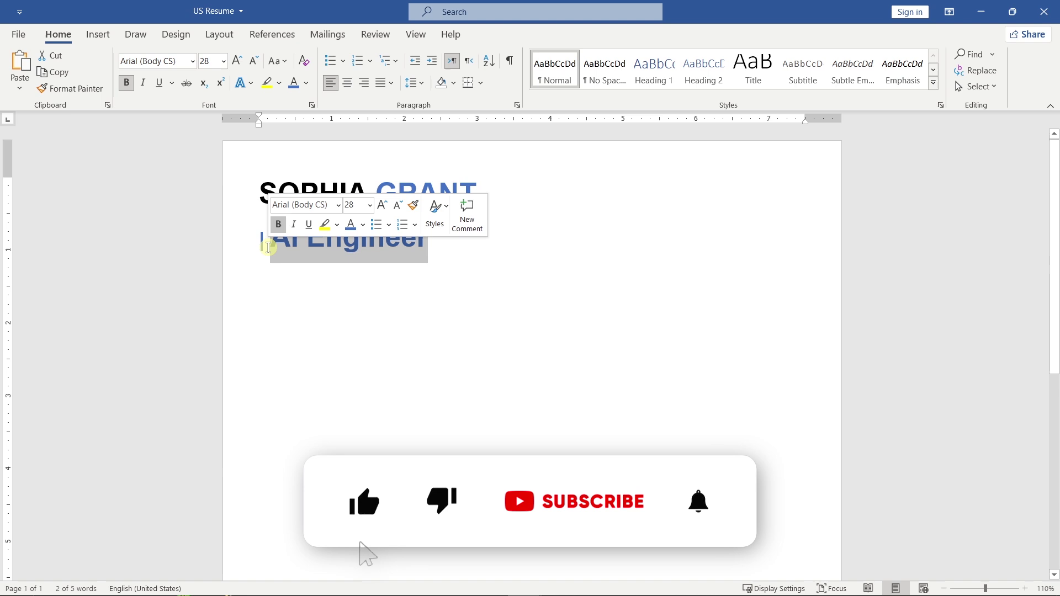
{"action": "left_click", "coordinate": [362, 224]}
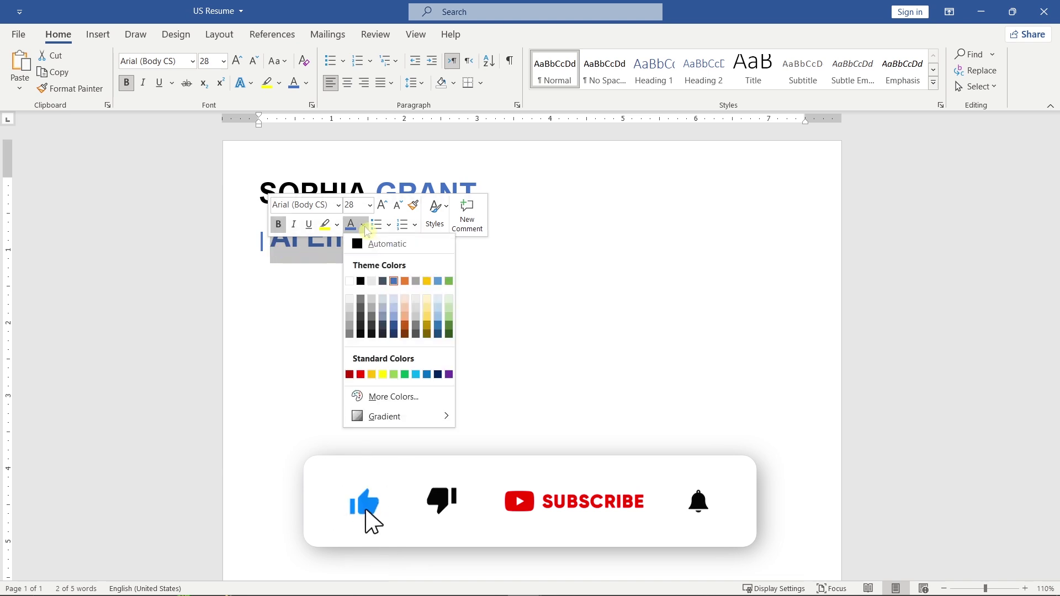
{"action": "left_click", "coordinate": [420, 251]}
{"action": "left_click", "coordinate": [370, 205]}
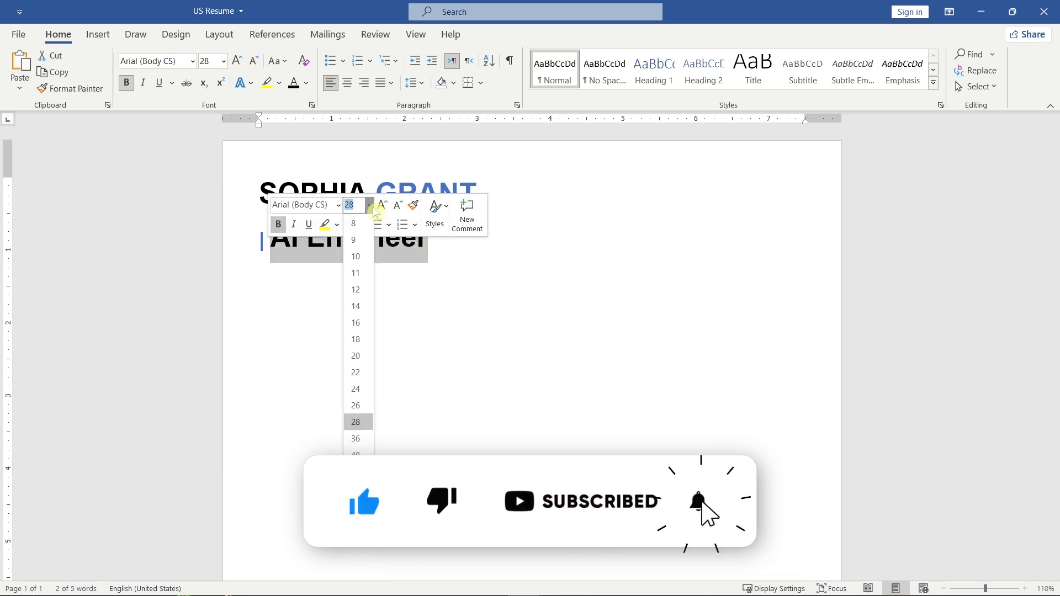
{"action": "left_click", "coordinate": [367, 322]}
{"action": "left_click", "coordinate": [369, 316]}
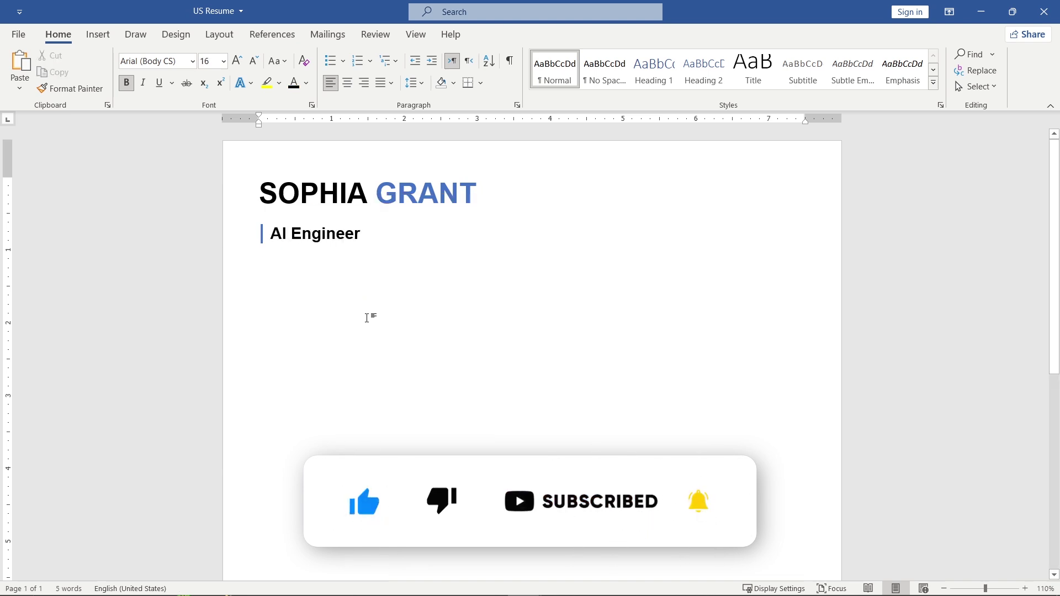
{"action": "left_click", "coordinate": [99, 36]}
Draw a thin rectangle bar below the job title with no outline.
{"action": "left_click", "coordinate": [184, 55]}
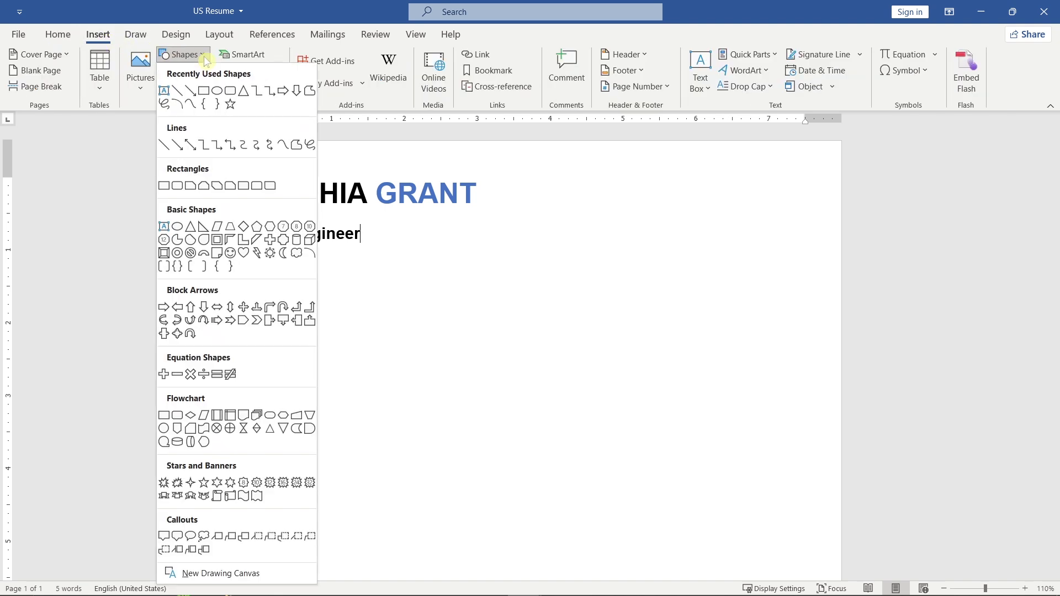
{"action": "left_click", "coordinate": [164, 186]}
{"action": "left_click_drag", "start_coordinate": [261, 268], "coordinate": [797, 282]}
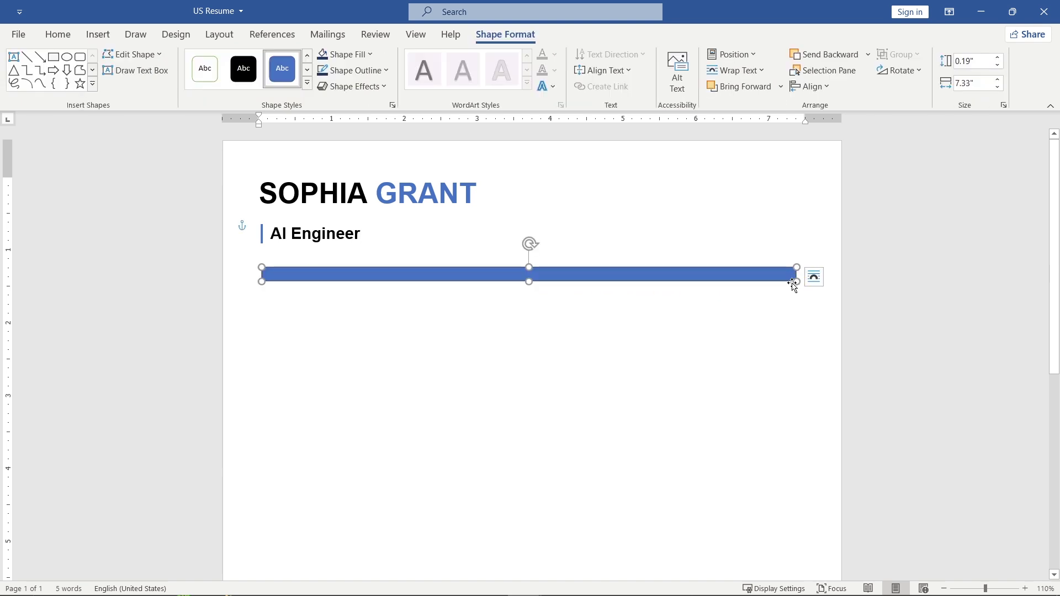
{"action": "left_click", "coordinate": [386, 71]}
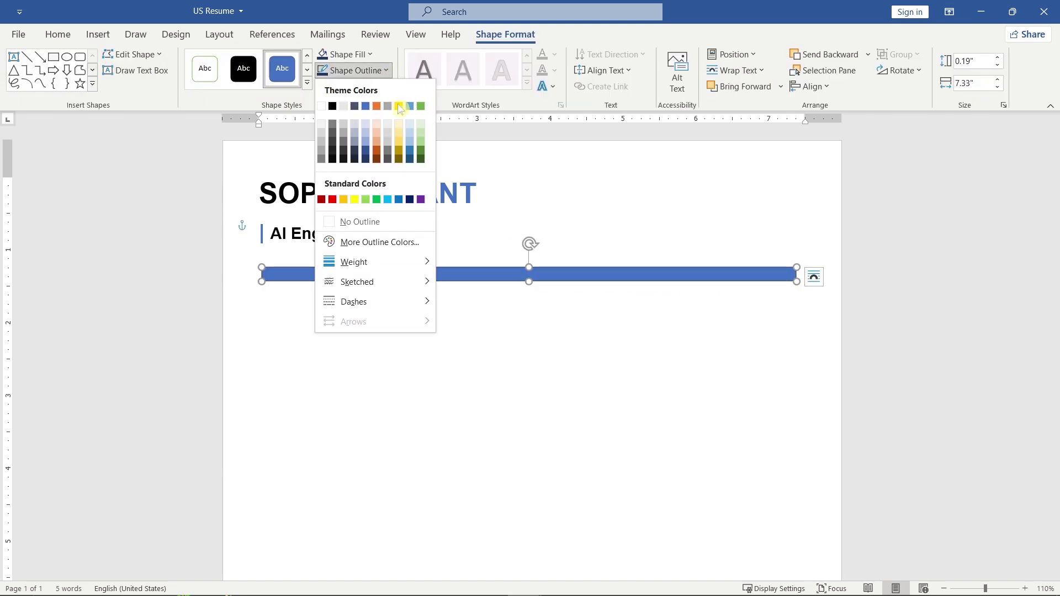
{"action": "left_click", "coordinate": [409, 221]}
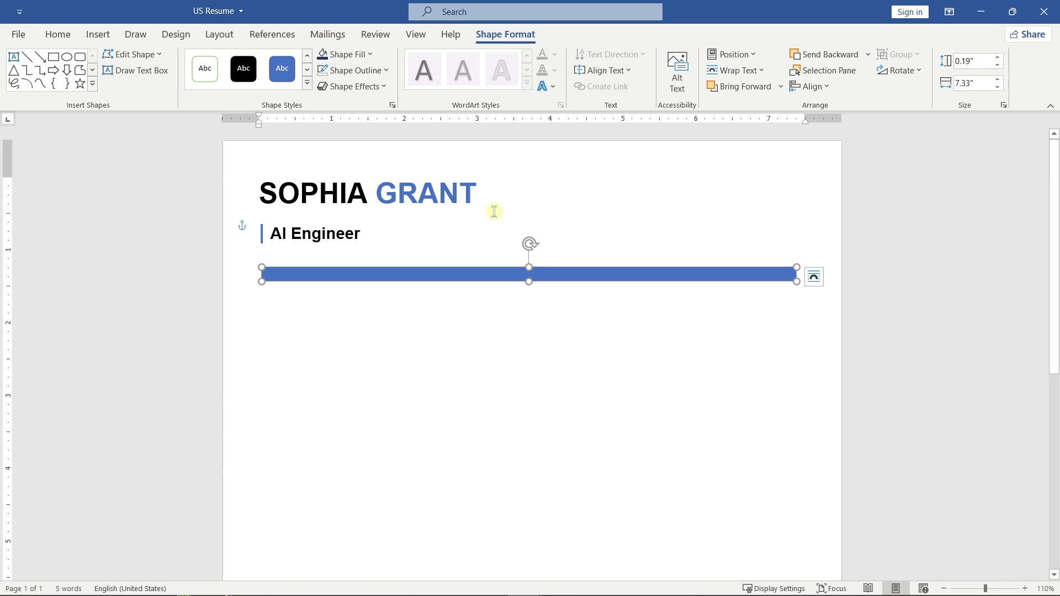
Turn on alignment guides and resize the bar to 7.5" by 0.31" across the margins.
{"action": "left_click", "coordinate": [823, 86]}
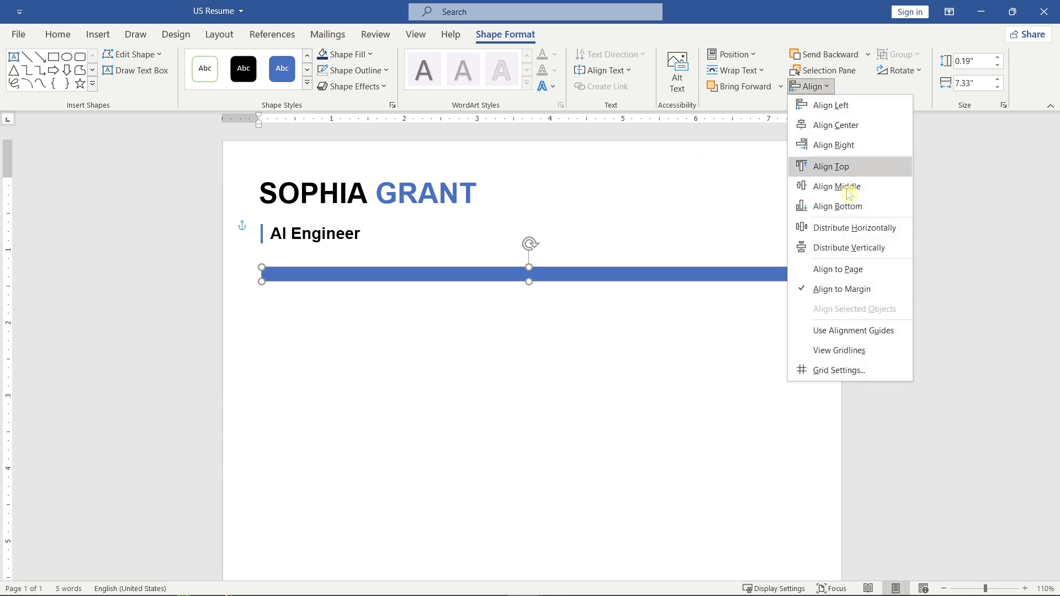
{"action": "left_click", "coordinate": [907, 331]}
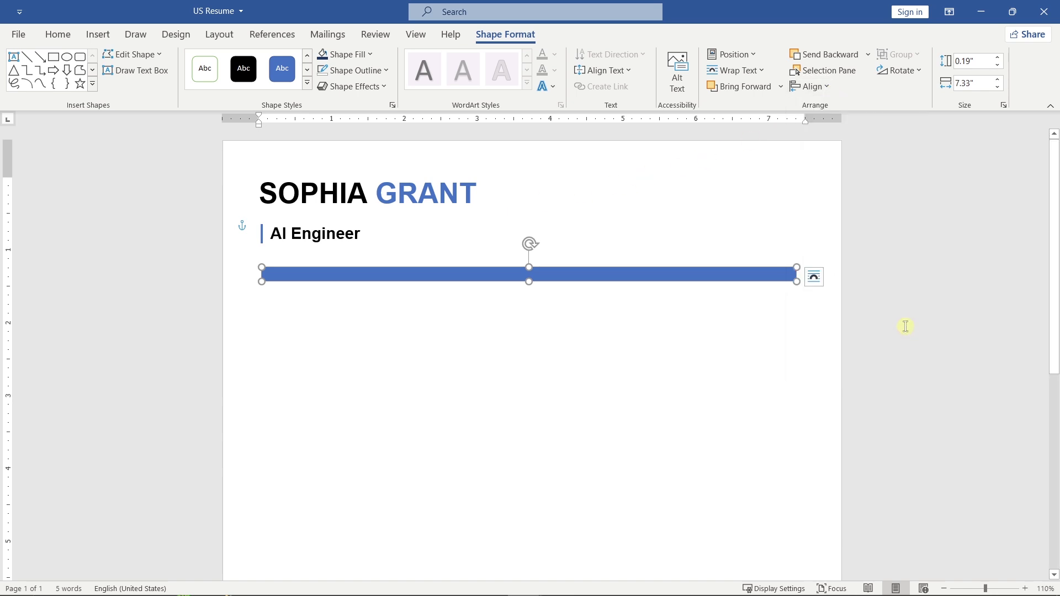
{"action": "left_click", "coordinate": [797, 281]}
{"action": "left_click_drag", "start_coordinate": [797, 280], "coordinate": [806, 284]}
{"action": "left_click_drag", "start_coordinate": [262, 284], "coordinate": [260, 286]}
{"action": "left_click_drag", "start_coordinate": [533, 285], "coordinate": [519, 264]}
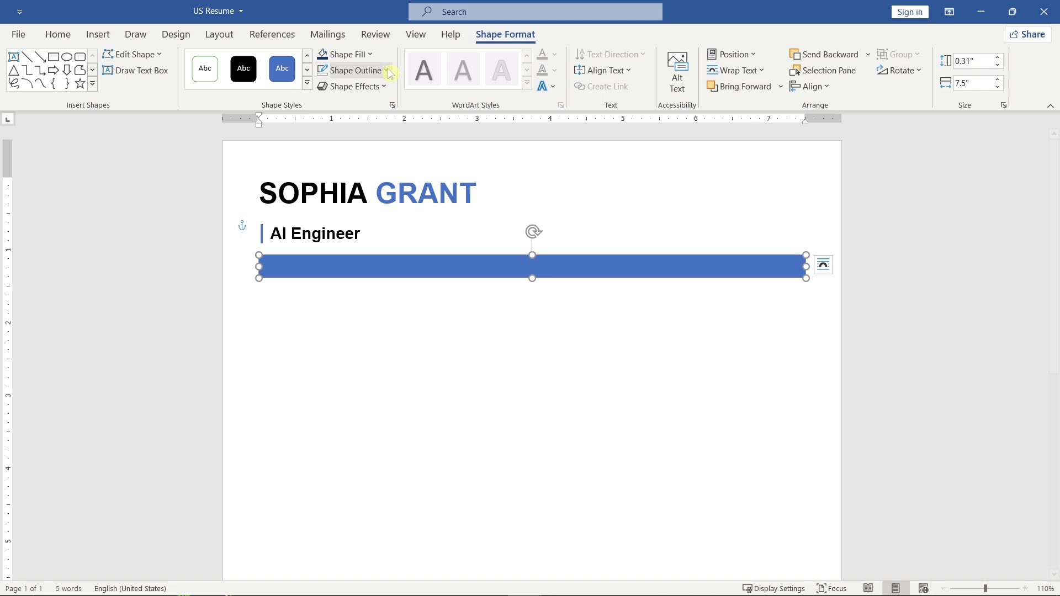
{"action": "left_click", "coordinate": [368, 54]}
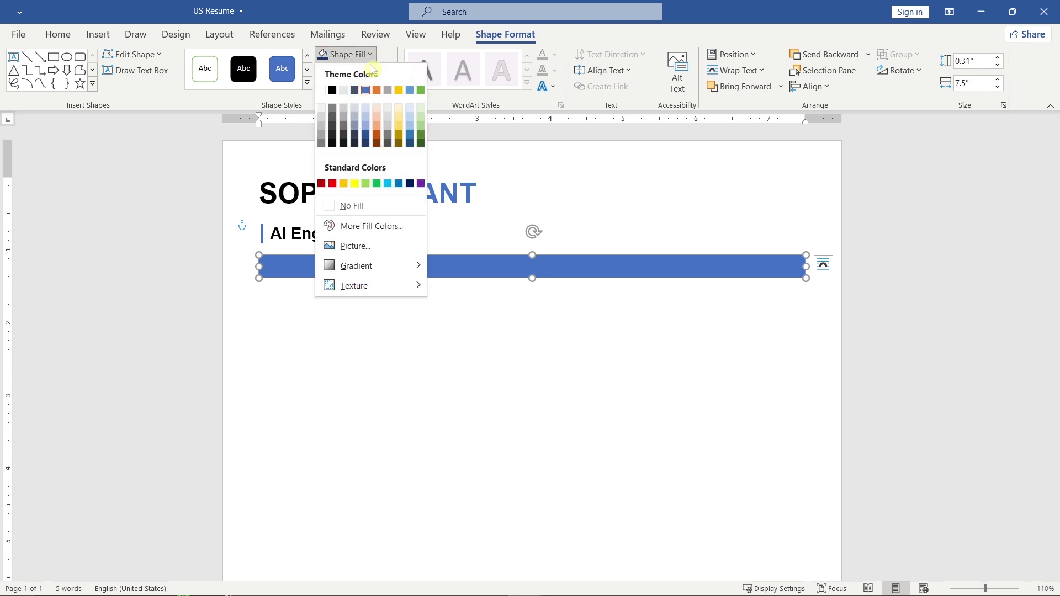
Fill the bar dark navy and type the city, phone, e-mail and LinkedIn link separated by pipes.
{"action": "left_click", "coordinate": [370, 140]}
{"action": "type", "text": "San F"}
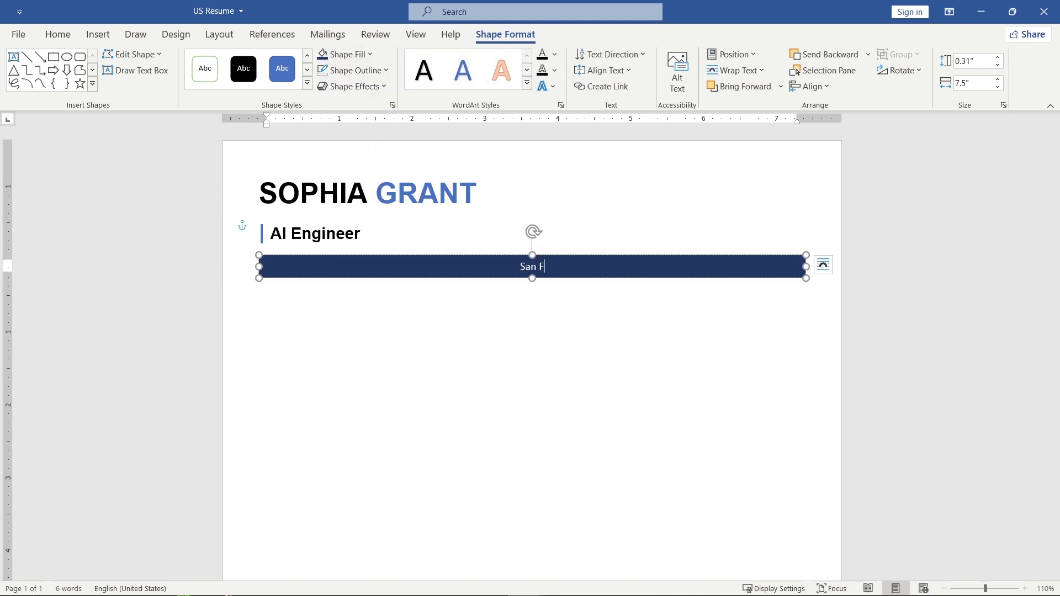
{"action": "type", "text": "rancisco, CA | (555) 789-4321 | "}
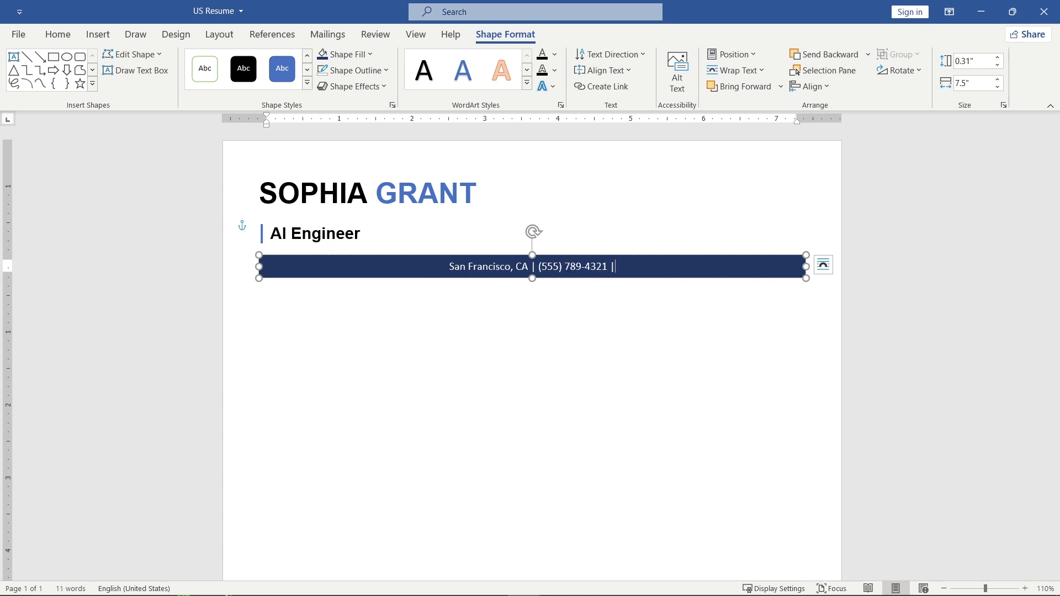
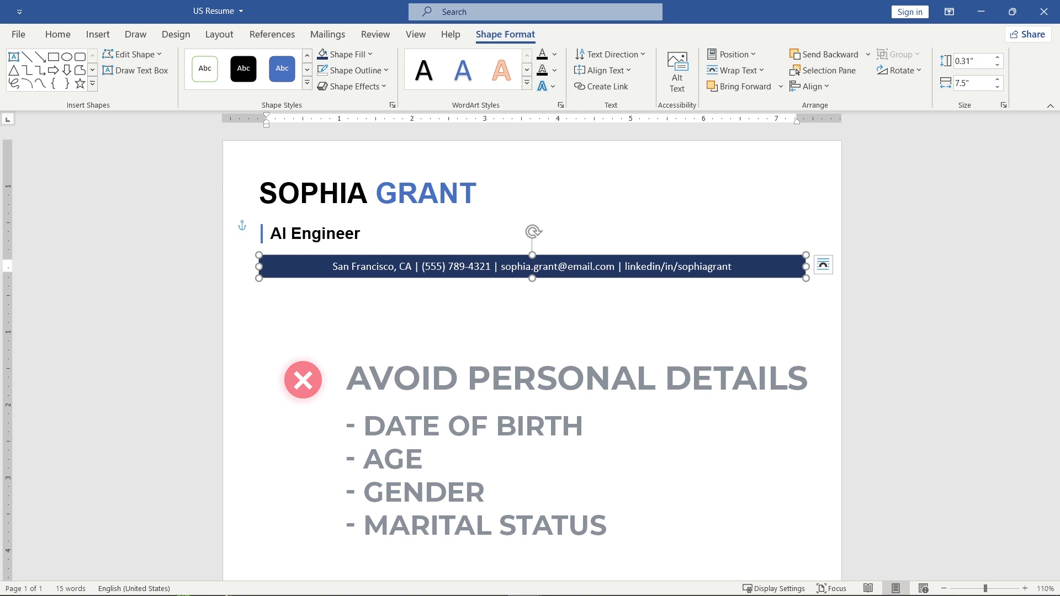
Left-align the contact text, make it bold Arial, and remove the space after the paragraph.
{"action": "left_click", "coordinate": [63, 35]}
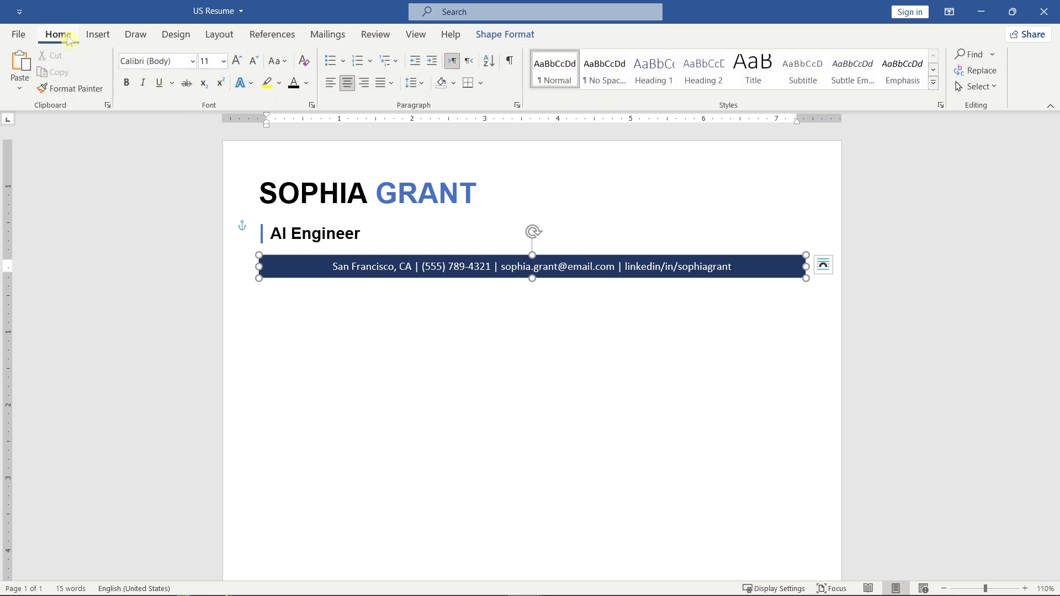
{"action": "left_click", "coordinate": [331, 89]}
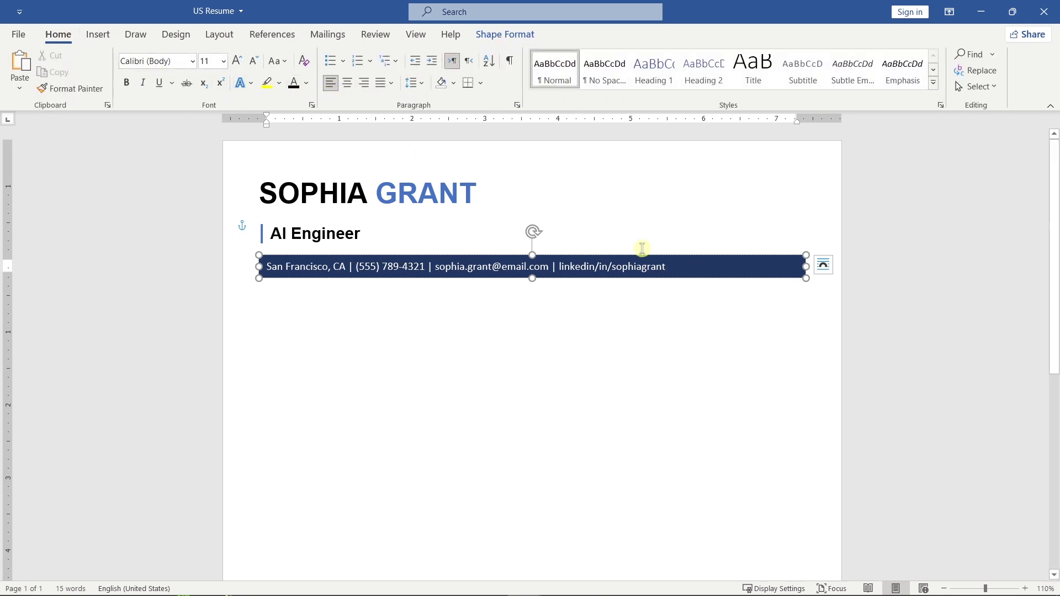
{"action": "left_click_drag", "start_coordinate": [668, 266], "coordinate": [255, 268]}
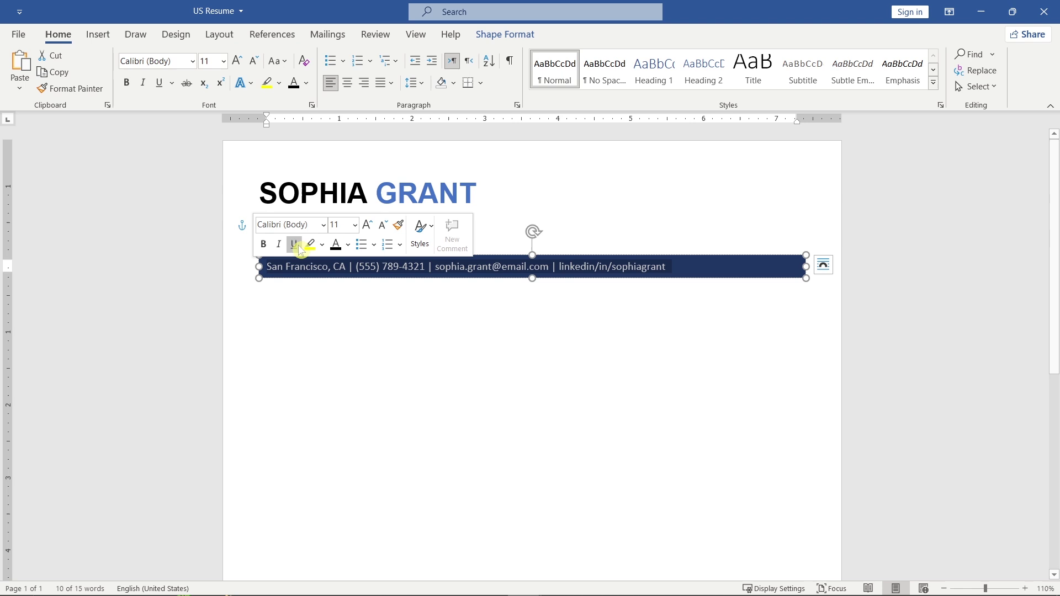
{"action": "left_click", "coordinate": [323, 224]}
{"action": "left_click", "coordinate": [335, 320]}
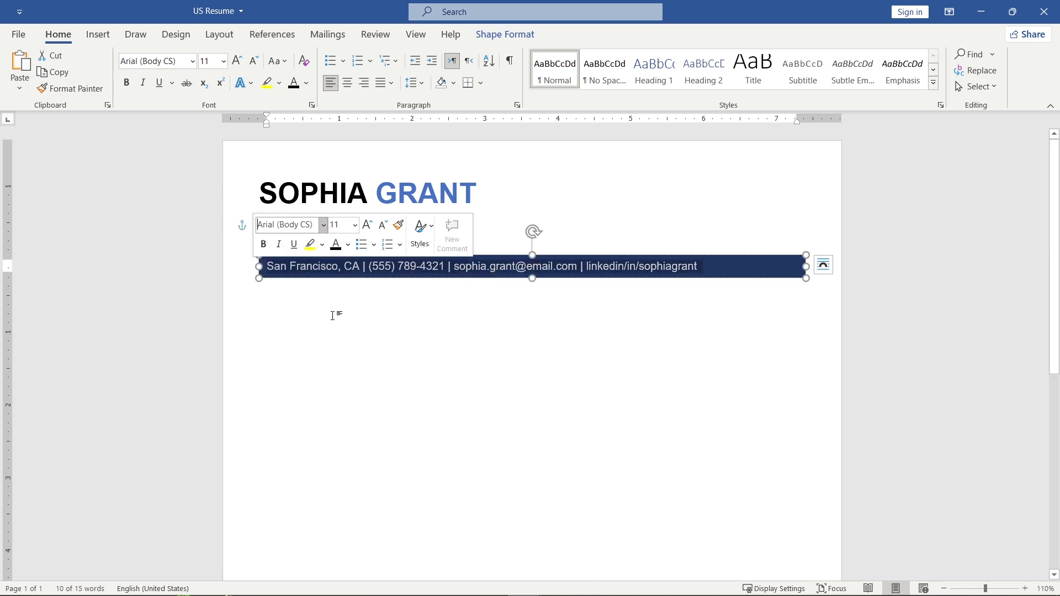
{"action": "left_click", "coordinate": [263, 244]}
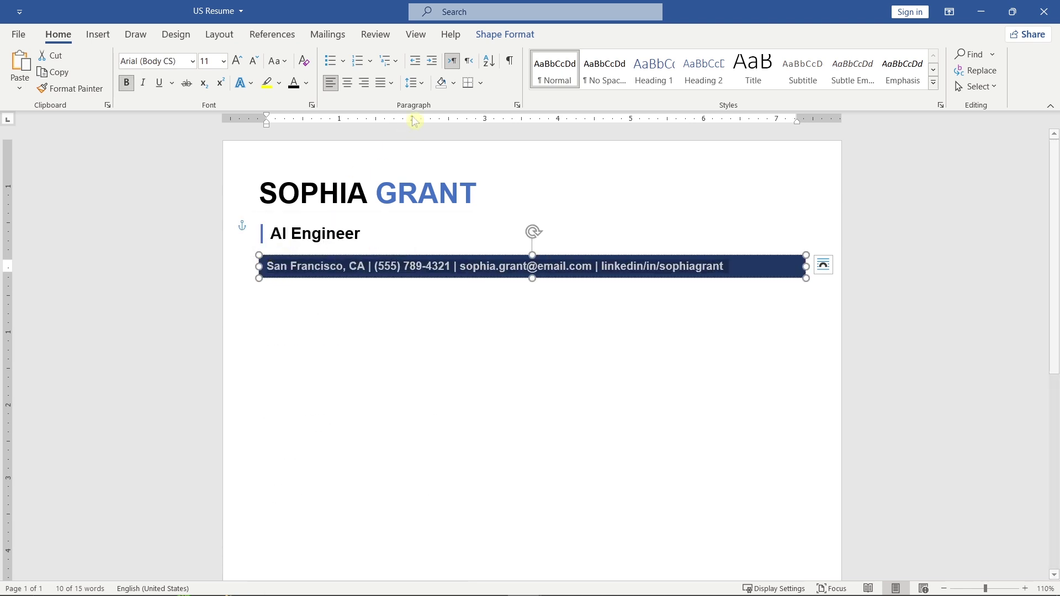
{"action": "left_click", "coordinate": [422, 87]}
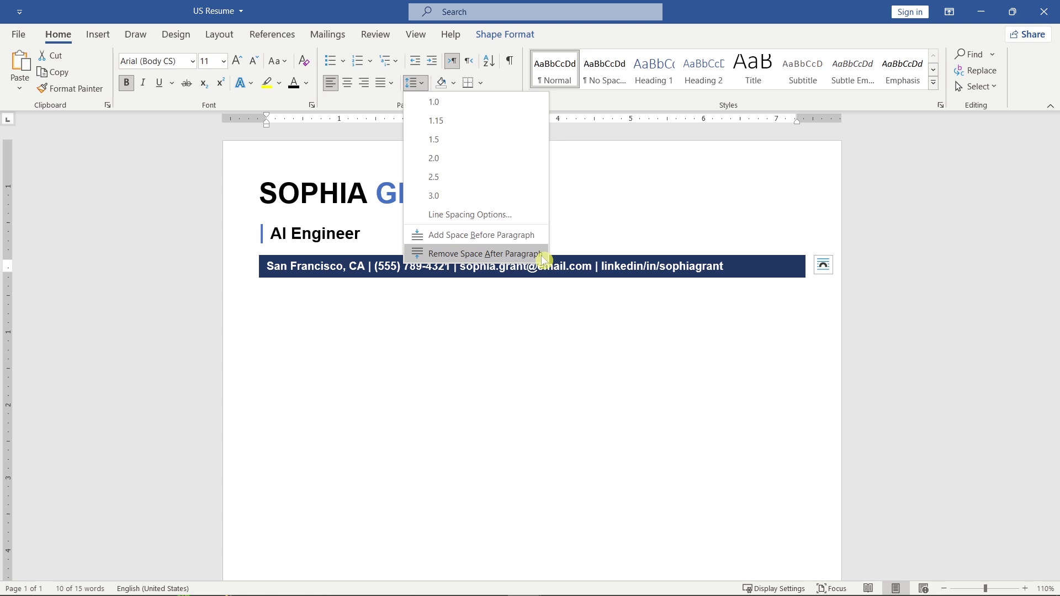
{"action": "left_click", "coordinate": [538, 255]}
{"action": "left_click", "coordinate": [545, 274]}
{"action": "left_click", "coordinate": [541, 289]}
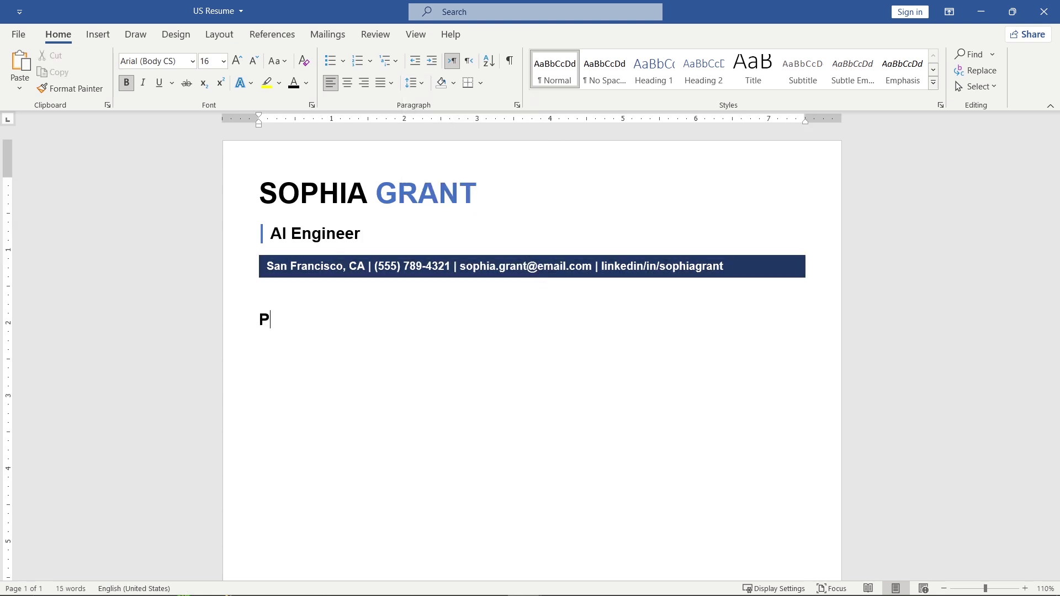
Type the 'Professional Summary' heading and turn off its bold.
{"action": "type", "text": "Professional Summary"}
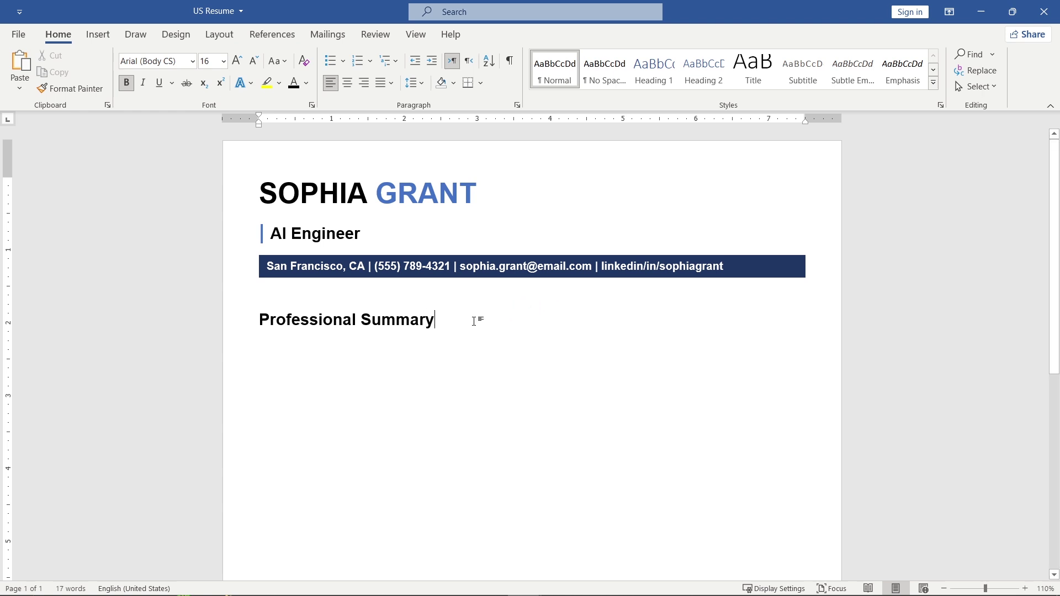
{"action": "left_click_drag", "start_coordinate": [475, 317], "coordinate": [227, 324]}
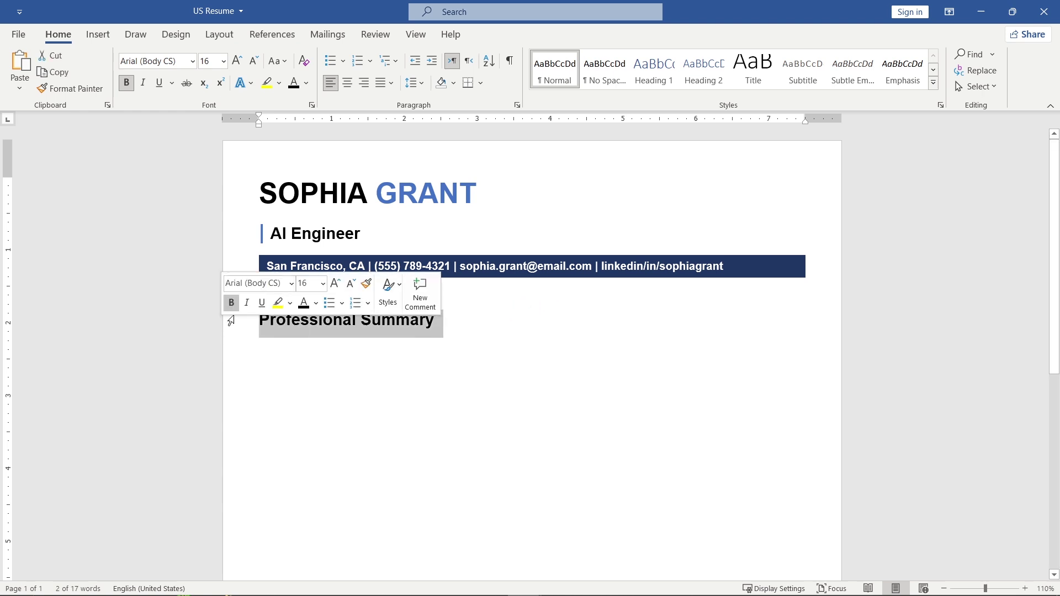
{"action": "left_click", "coordinate": [232, 308]}
{"action": "left_click", "coordinate": [101, 35]}
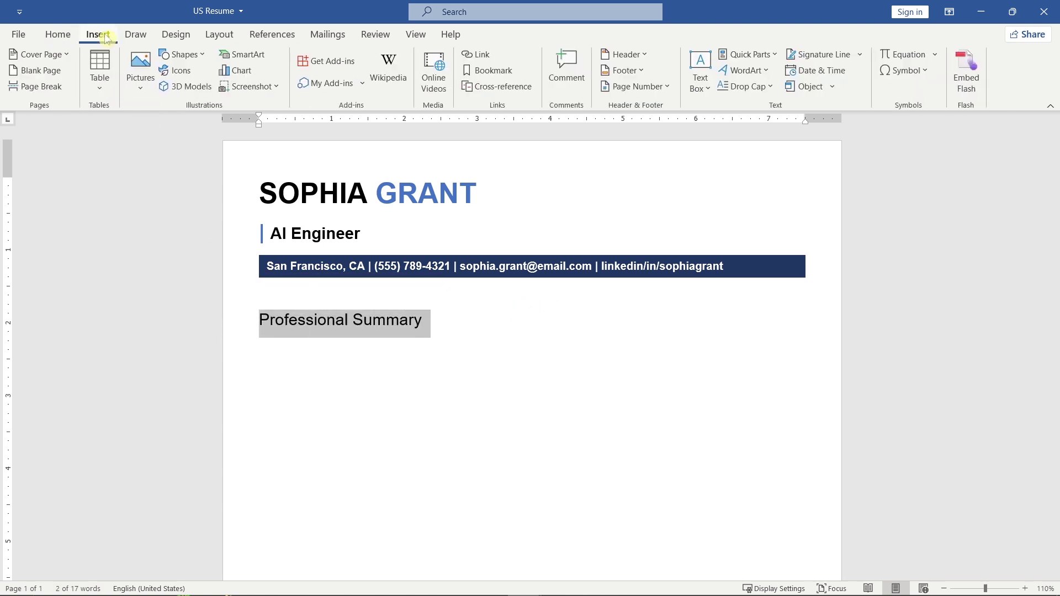
Draw a horizontal line under the heading spanning margin to margin.
{"action": "left_click", "coordinate": [182, 54]}
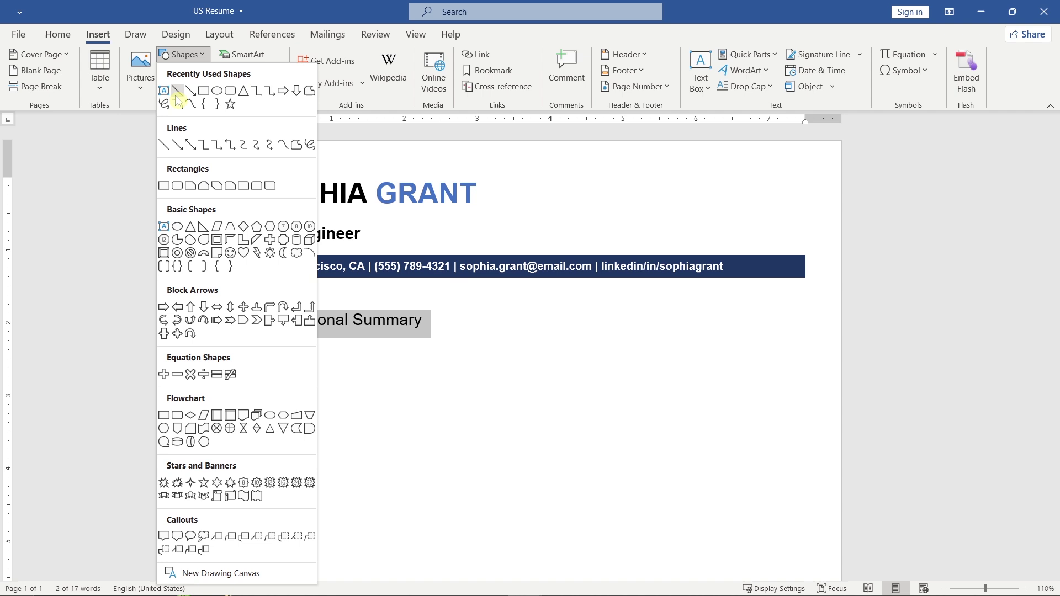
{"action": "left_click", "coordinate": [164, 145]}
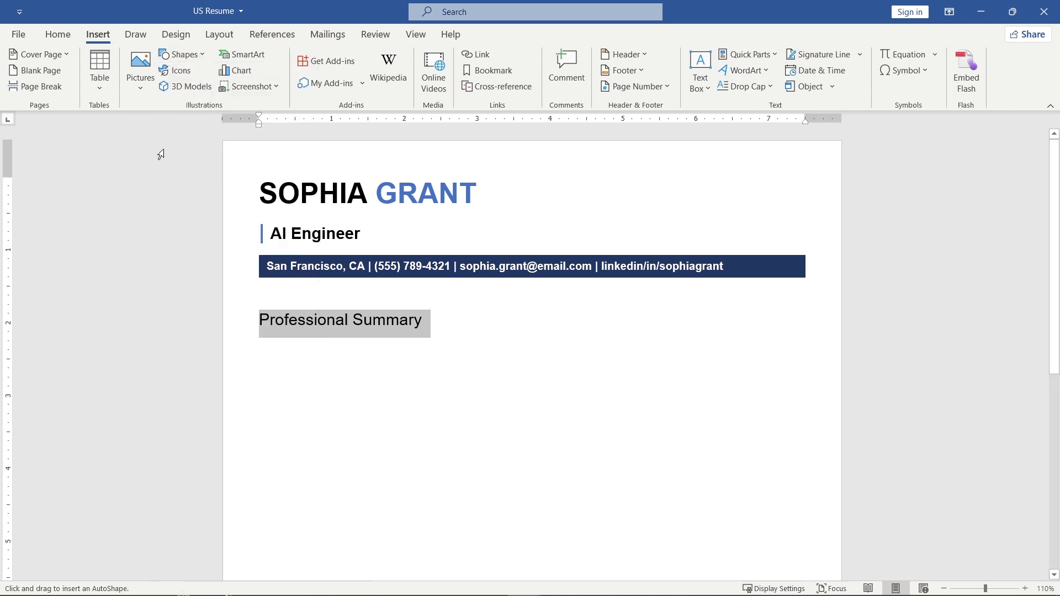
{"action": "left_click_drag", "start_coordinate": [260, 348], "coordinate": [805, 348]}
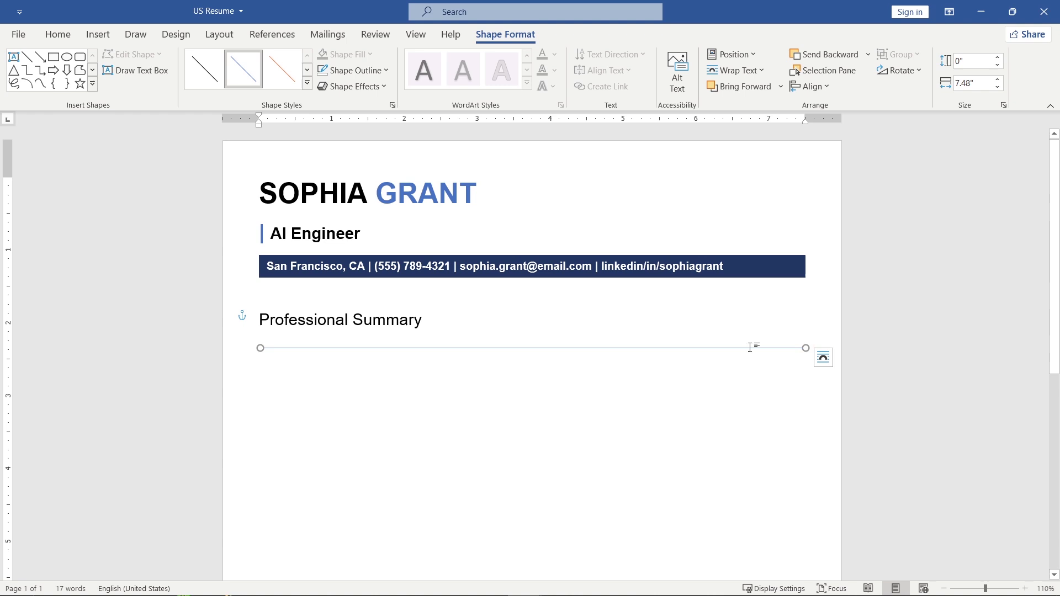
{"action": "left_click_drag", "start_coordinate": [259, 348], "coordinate": [262, 350]}
Make the line dark blue at 1 pt and move it up just under the heading.
{"action": "left_click", "coordinate": [388, 75]}
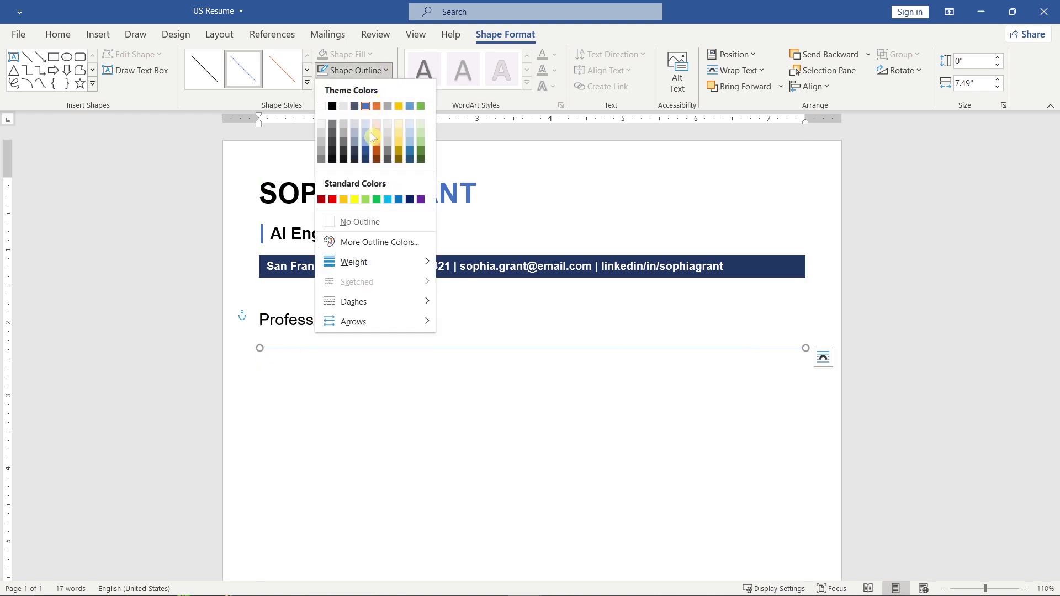
{"action": "left_click", "coordinate": [369, 160]}
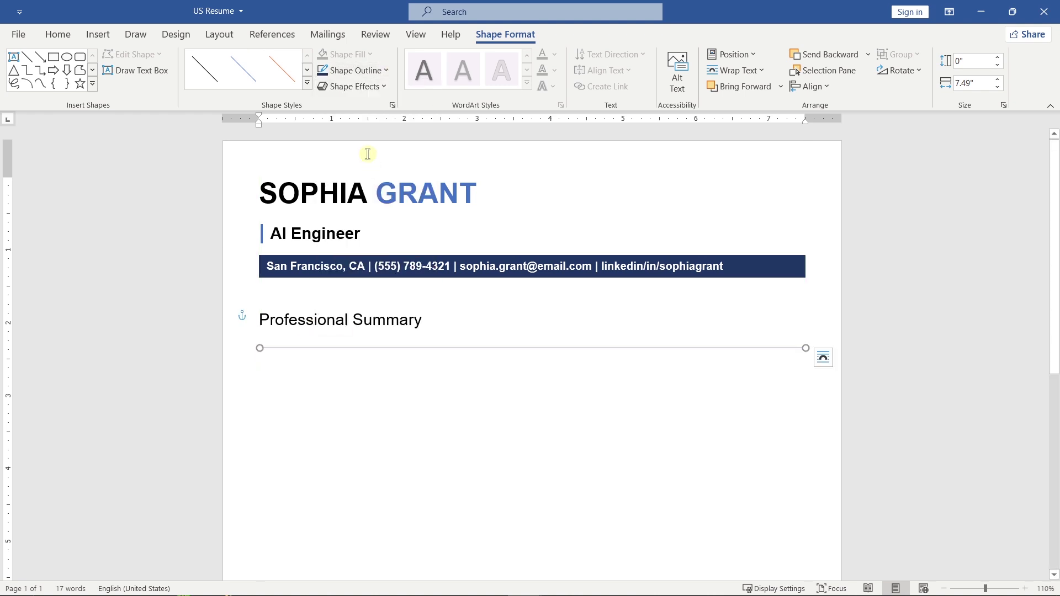
{"action": "left_click", "coordinate": [387, 70]}
{"action": "mouse_move", "coordinate": [415, 268]}
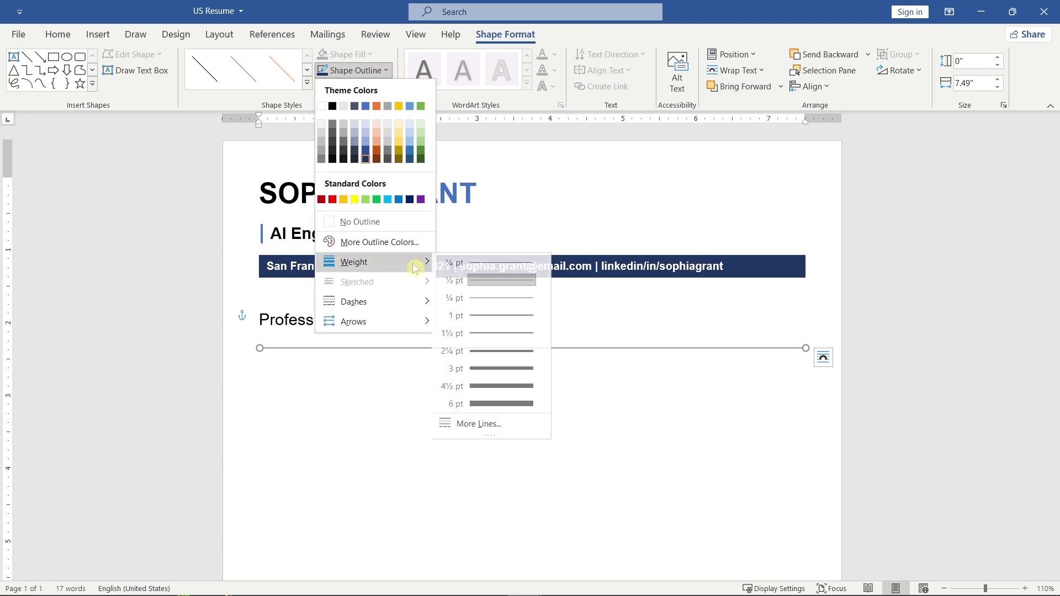
{"action": "left_click", "coordinate": [524, 321]}
{"action": "scroll", "coordinate": [486, 333], "scroll_direction": "up", "scroll_amount": 3}
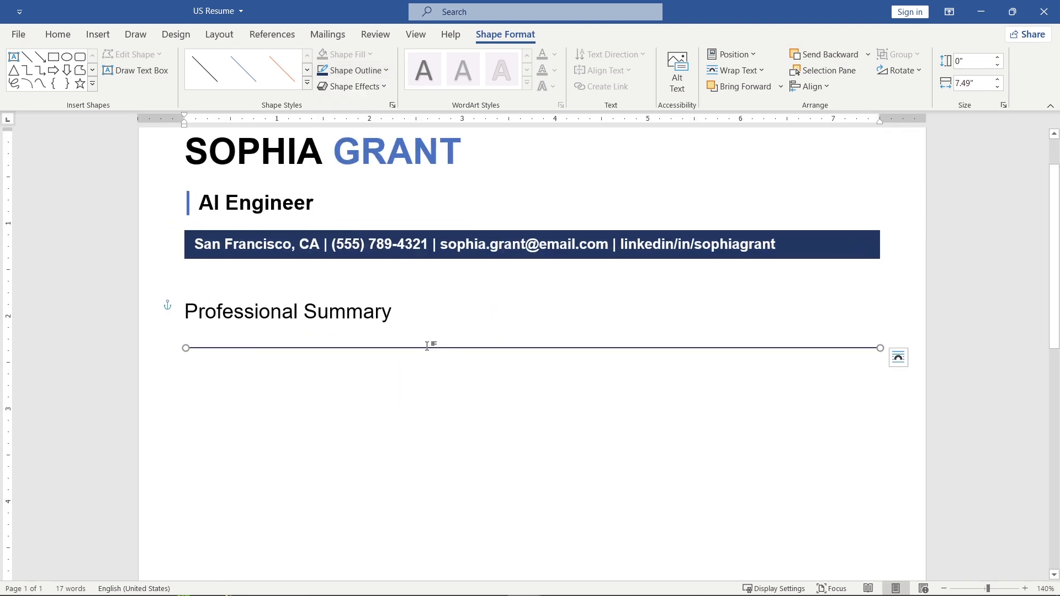
{"action": "left_click_drag", "start_coordinate": [418, 344], "coordinate": [419, 330]}
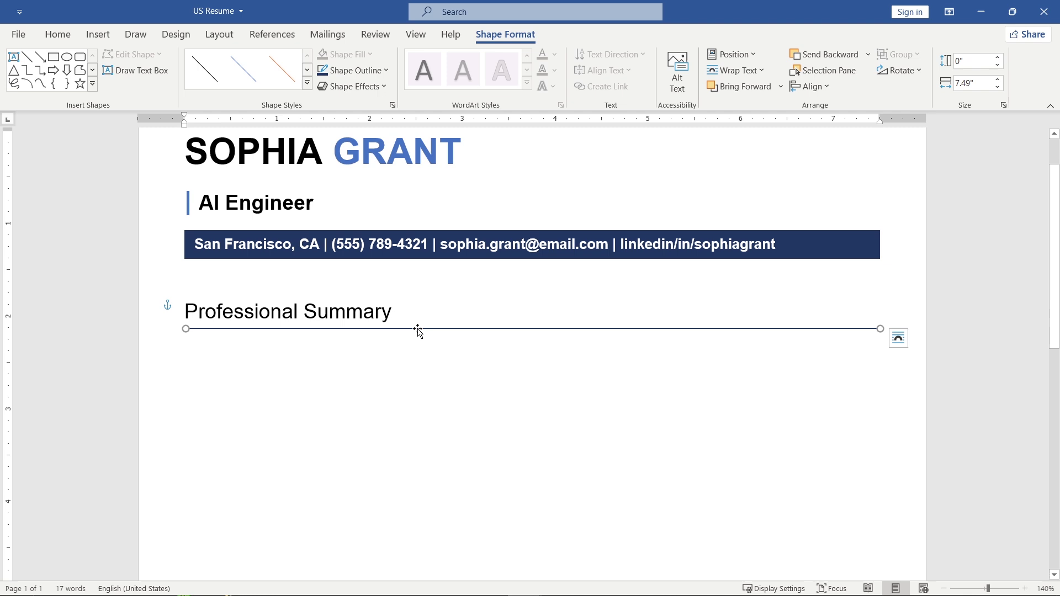
{"action": "left_click", "coordinate": [186, 347]}
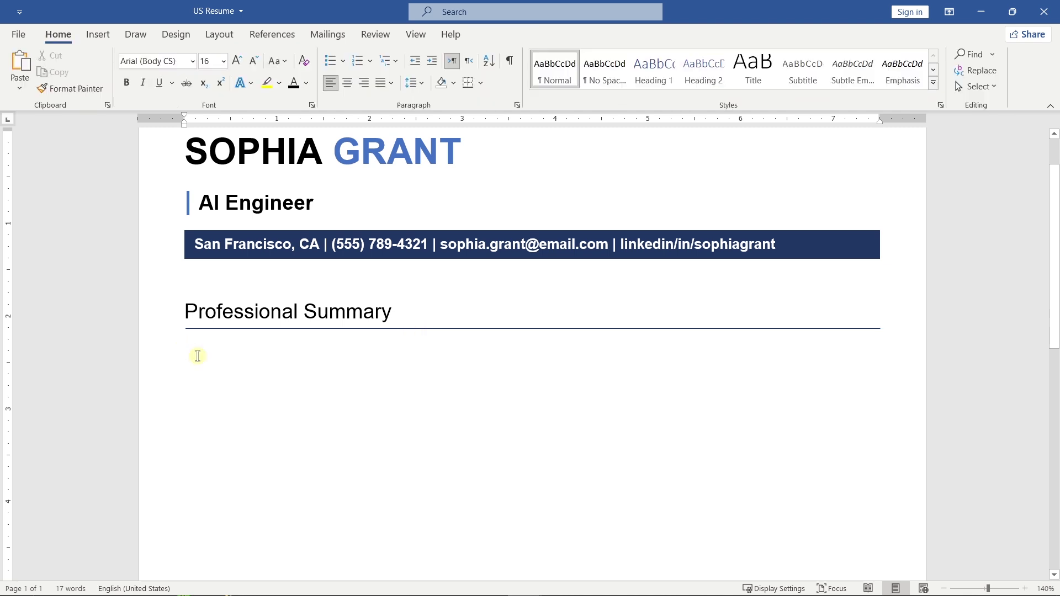
{"action": "scroll", "coordinate": [198, 355], "scroll_direction": "down", "scroll_amount": 3}
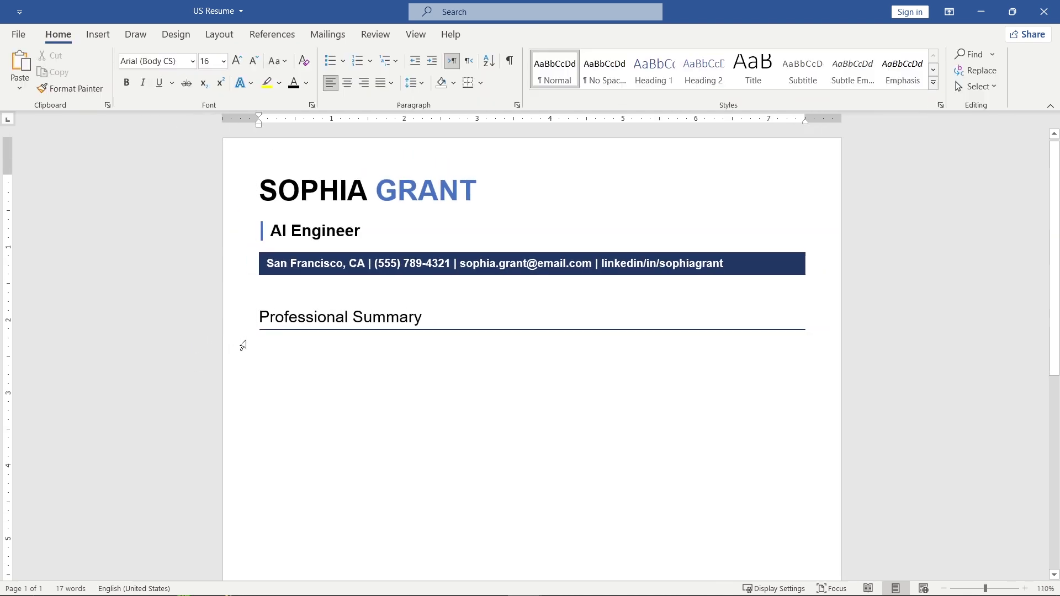
Paste the summary as text only, set it to 12 pt, justify it and remove space after.
{"action": "right_click", "coordinate": [270, 342]}
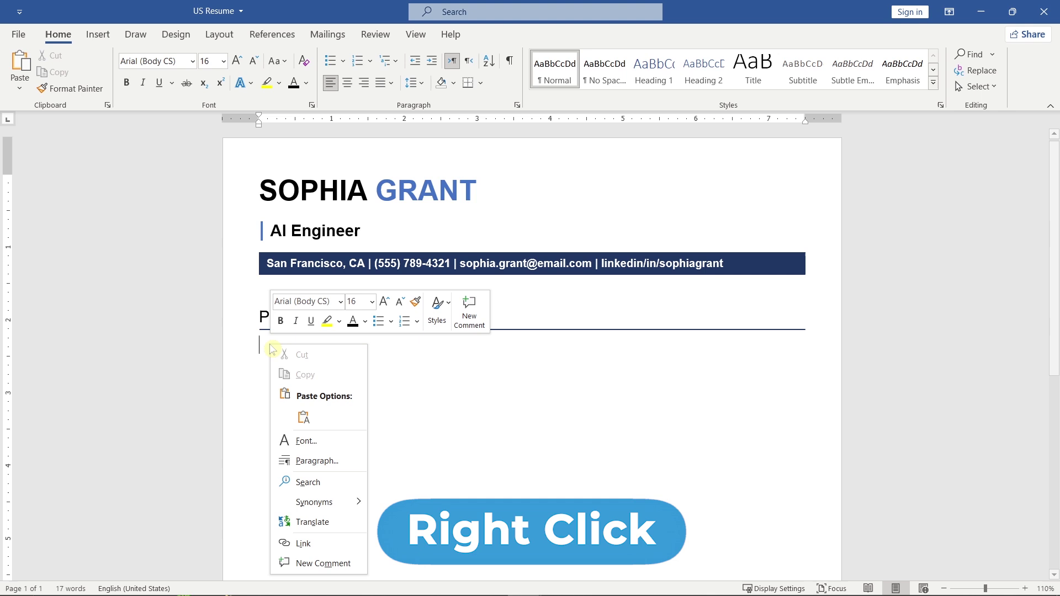
{"action": "left_click", "coordinate": [304, 418]}
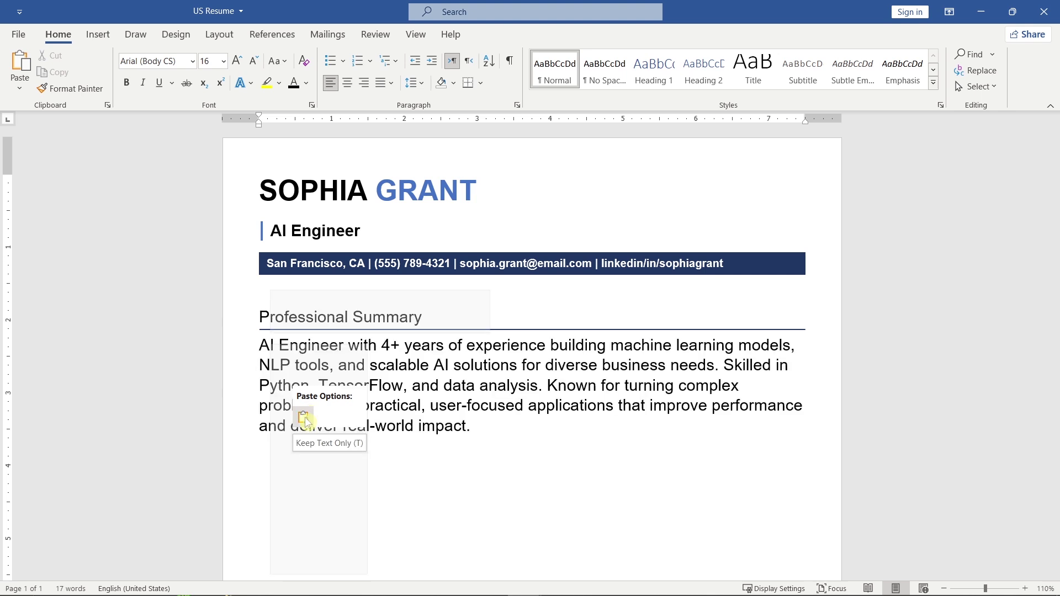
{"action": "left_click_drag", "start_coordinate": [473, 429], "coordinate": [245, 345]}
{"action": "left_click", "coordinate": [375, 303]}
{"action": "left_click", "coordinate": [375, 303]}
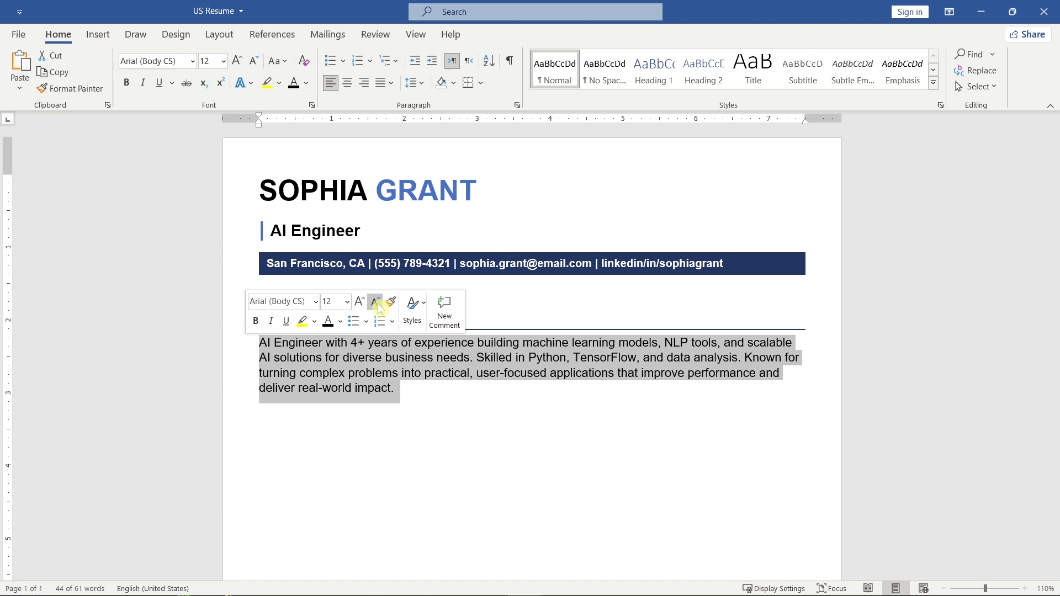
{"action": "left_click", "coordinate": [391, 83]}
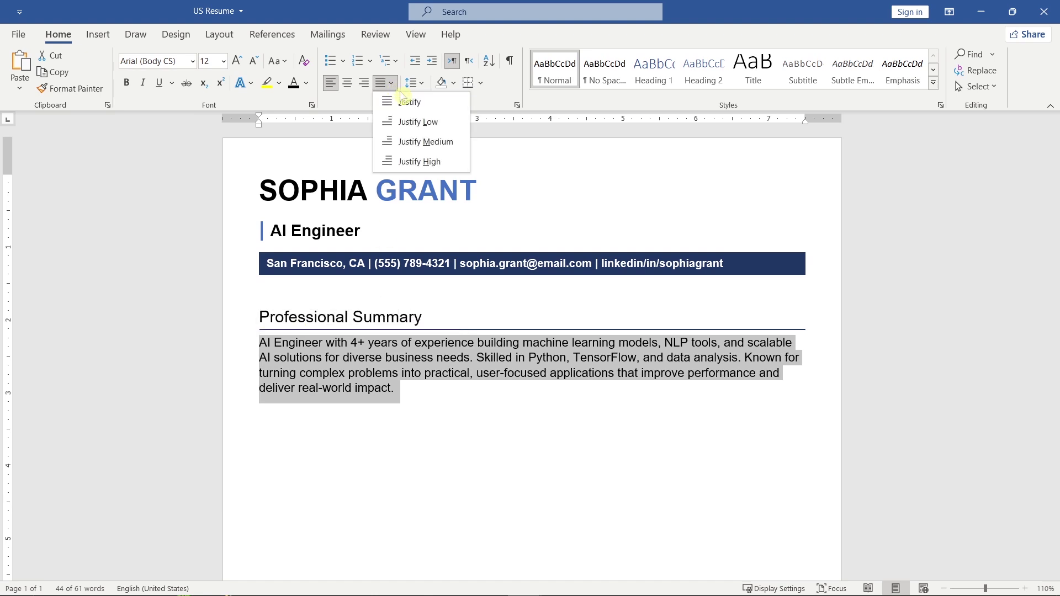
{"action": "left_click", "coordinate": [450, 108]}
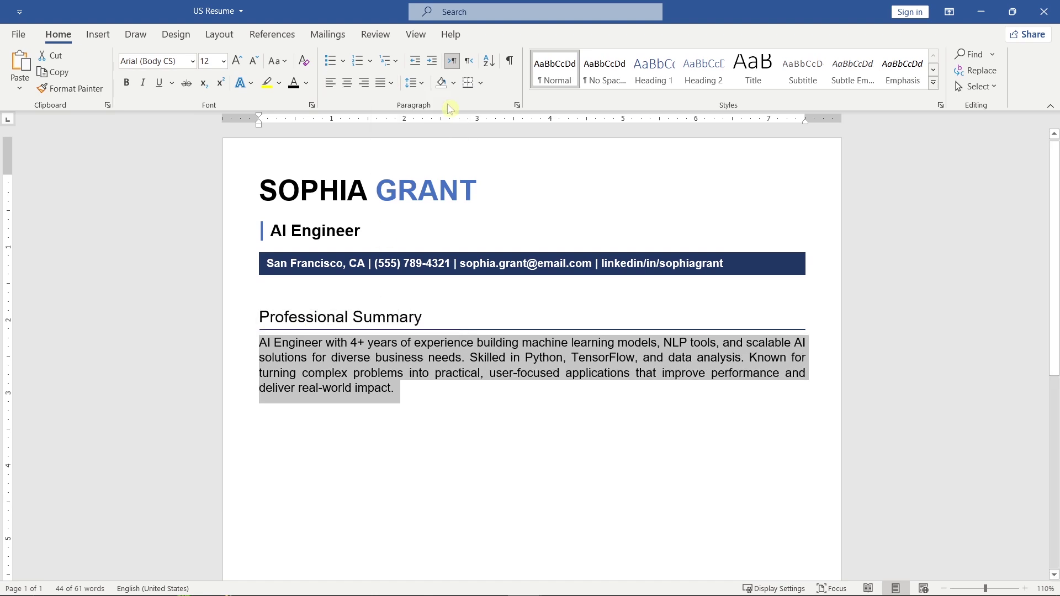
{"action": "left_click", "coordinate": [413, 83]}
{"action": "left_click", "coordinate": [544, 256]}
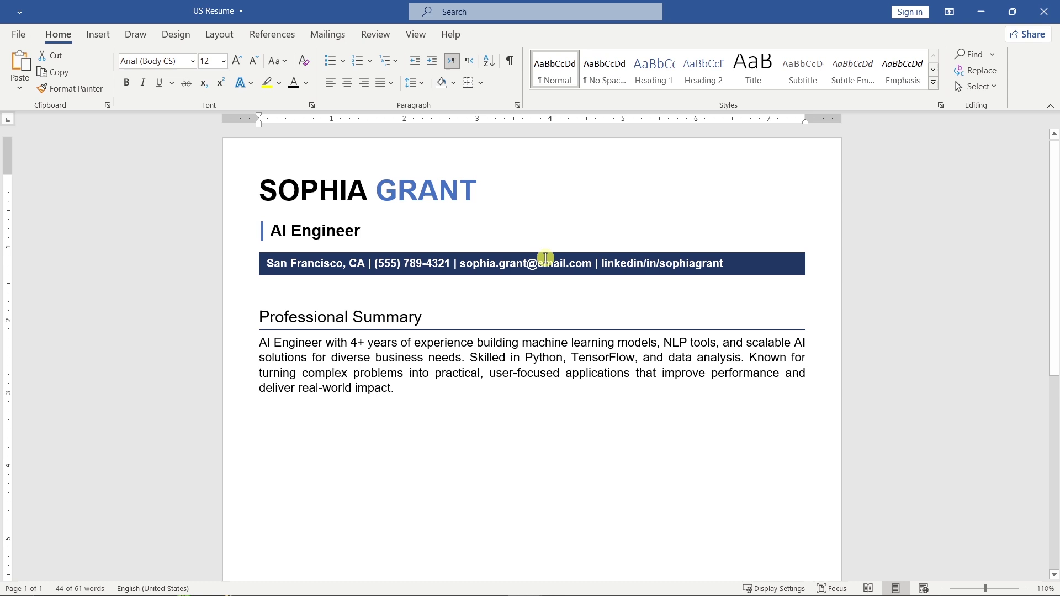
{"action": "left_click", "coordinate": [492, 189]}
Remove the space after the name title paragraph.
{"action": "left_click", "coordinate": [426, 87]}
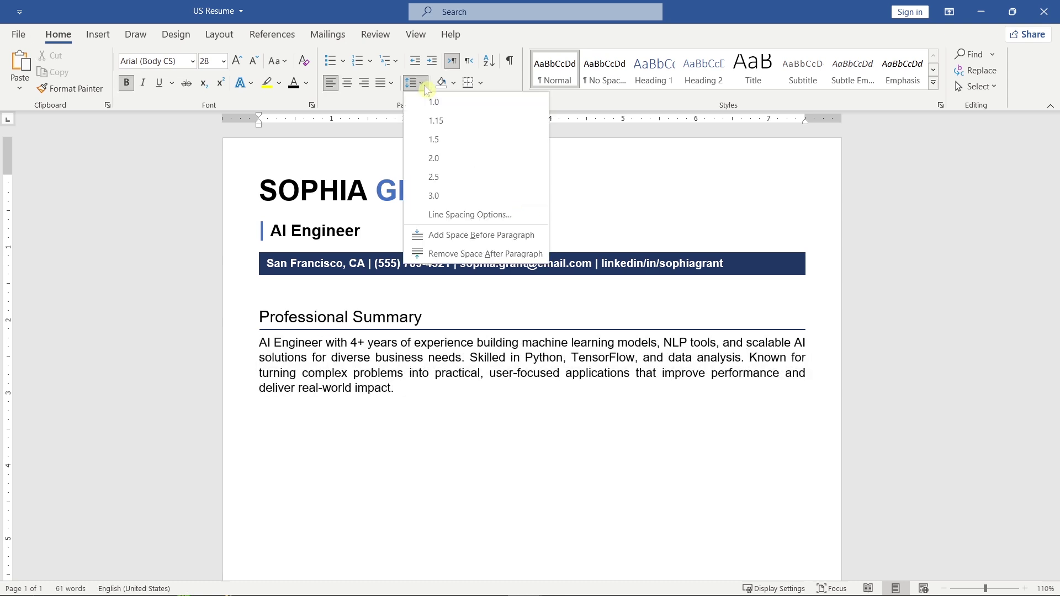
{"action": "left_click", "coordinate": [541, 258]}
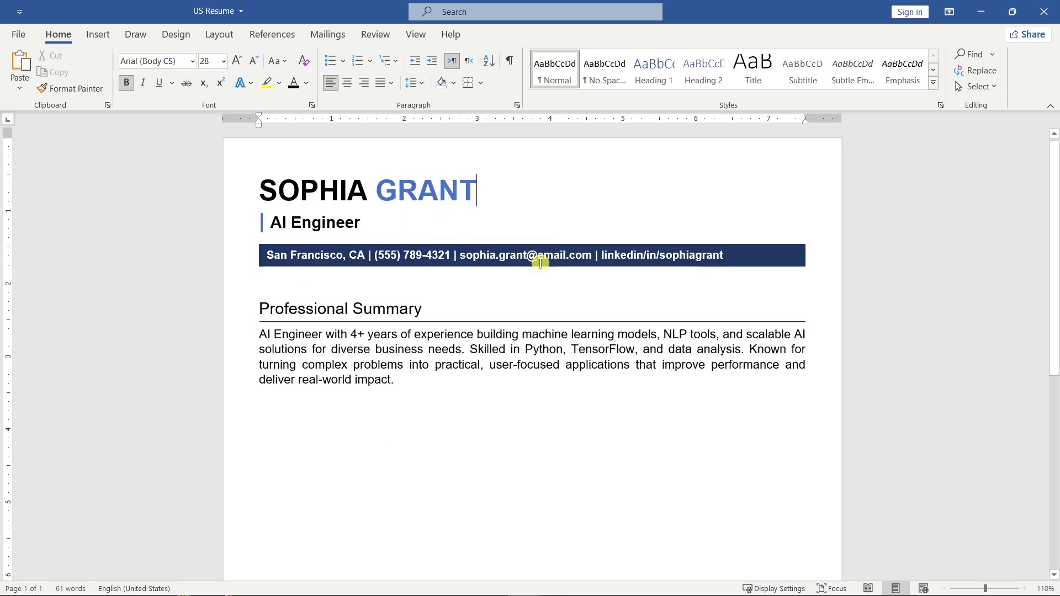
{"action": "scroll", "coordinate": [541, 262], "scroll_direction": "down", "scroll_amount": 3}
Copy the Professional Summary heading and paragraph and paste a second copy below it.
{"action": "left_click_drag", "start_coordinate": [424, 308], "coordinate": [268, 241]}
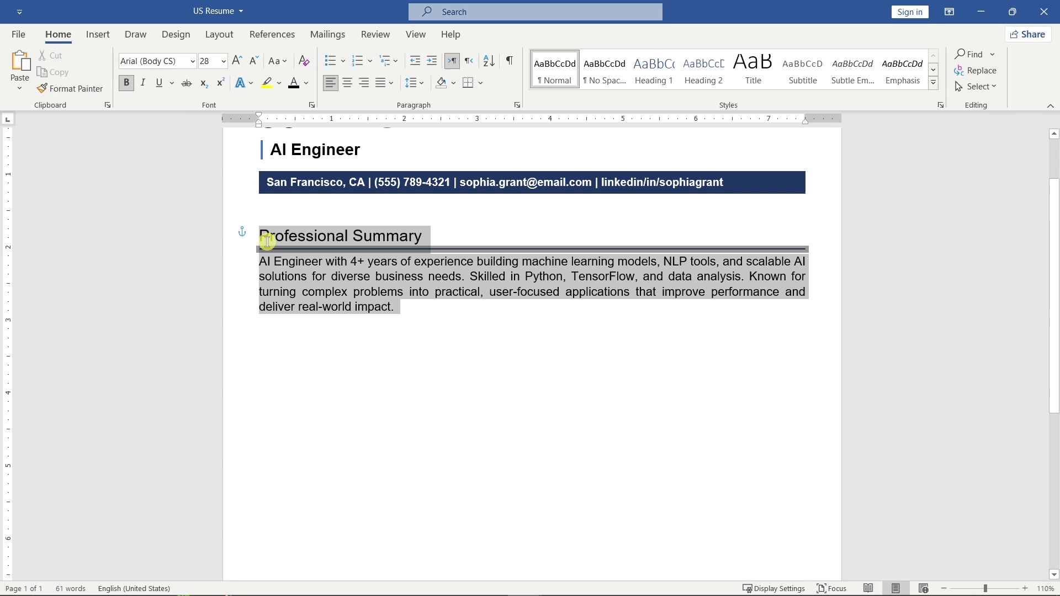
{"action": "key", "text": "ctrl+c"}
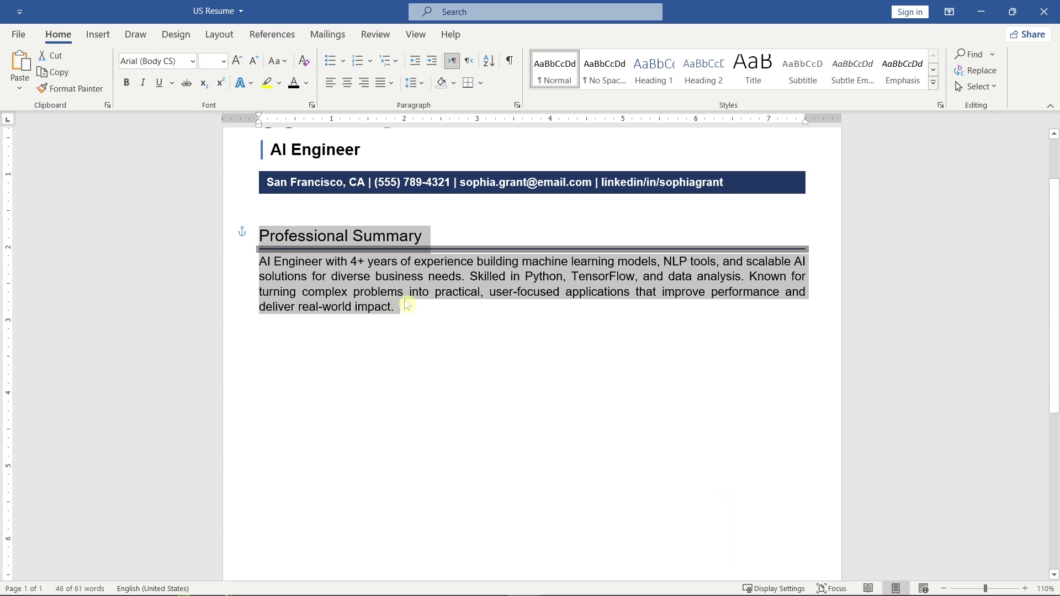
{"action": "left_click", "coordinate": [407, 307]}
{"action": "key", "text": "Return"}
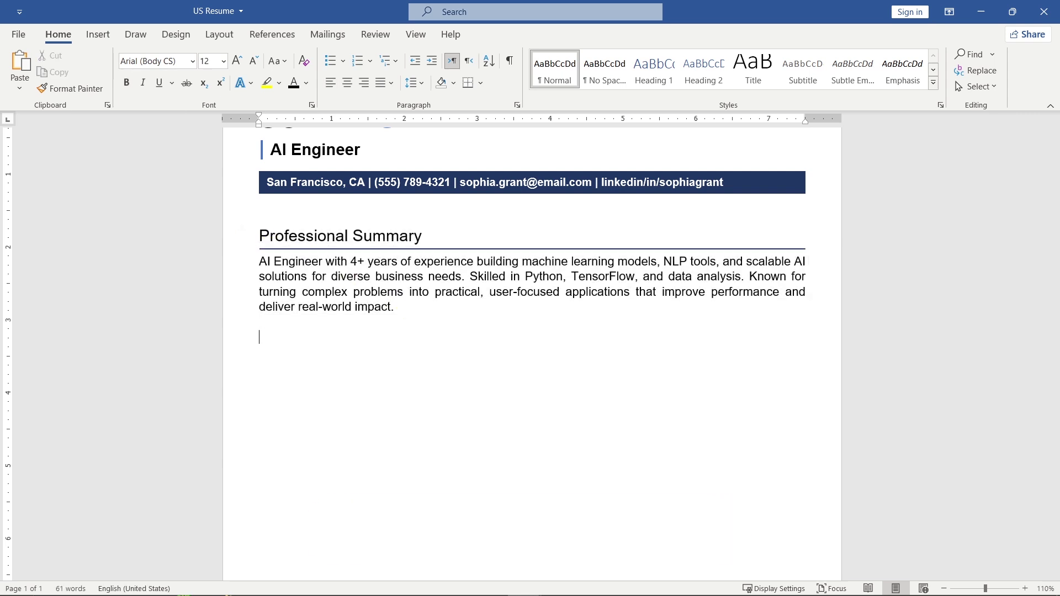
{"action": "key", "text": "ctrl+v"}
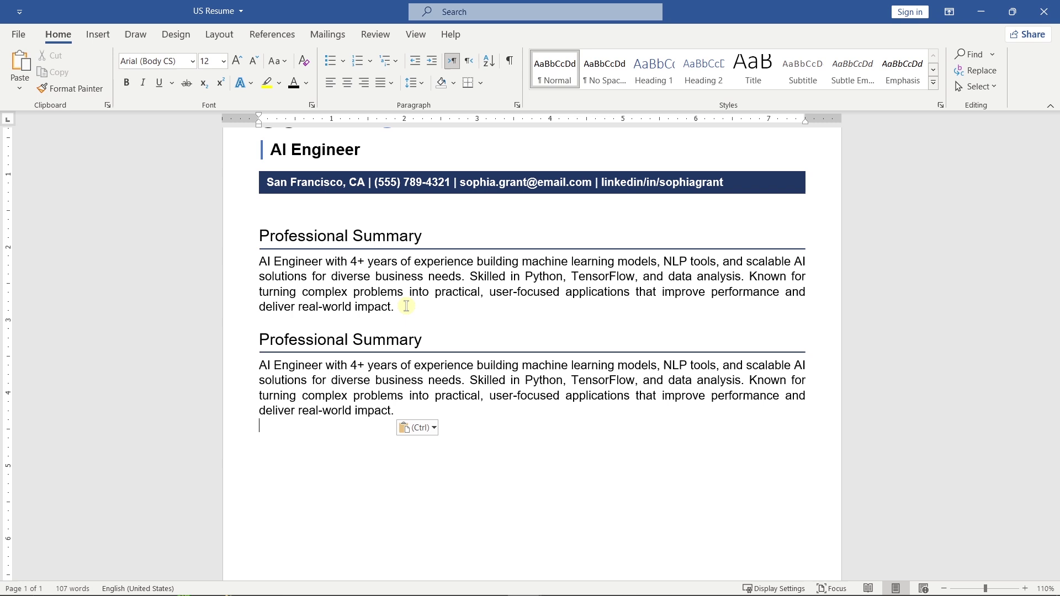
Rename the copied heading to Work Experience and delete the paragraph text, leaving only 'AI Engineer'.
{"action": "left_click_drag", "start_coordinate": [424, 339], "coordinate": [264, 337]}
{"action": "type", "text": "Work Experience"}
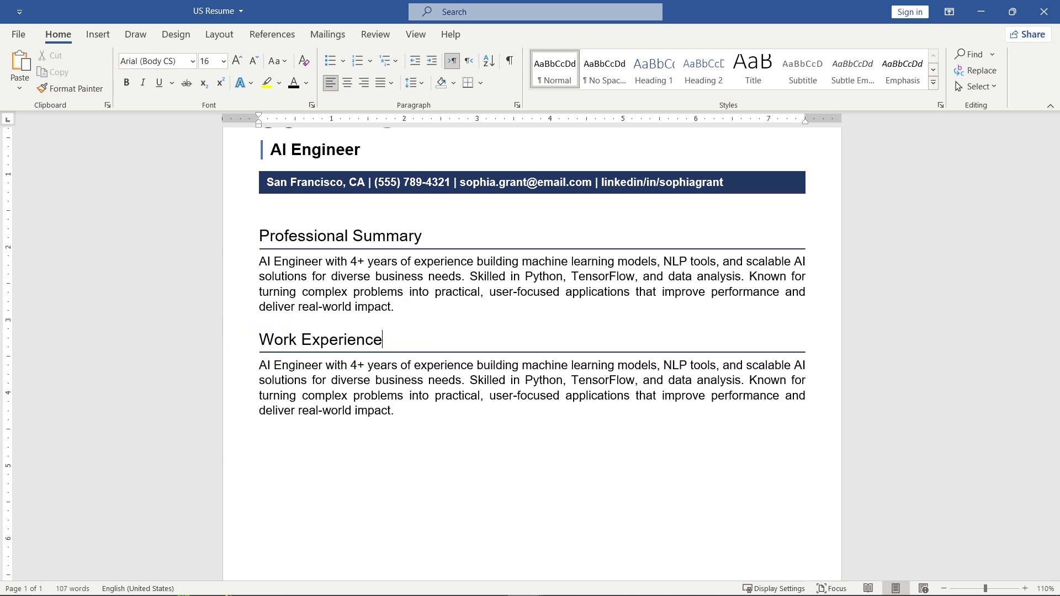
{"action": "scroll", "coordinate": [201, 335], "scroll_direction": "down", "scroll_amount": 2}
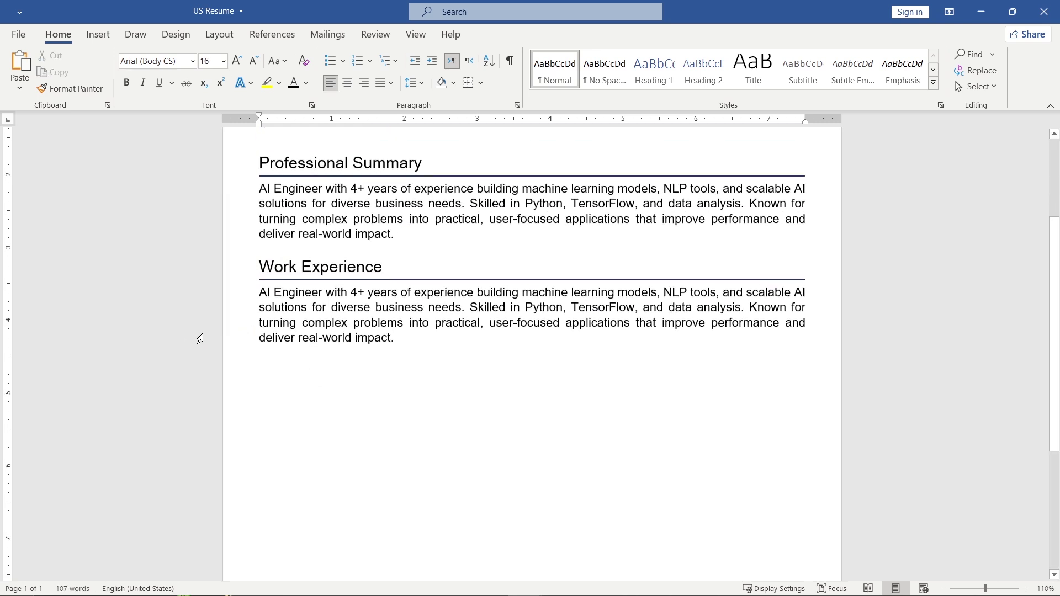
{"action": "left_click_drag", "start_coordinate": [396, 302], "coordinate": [338, 260]}
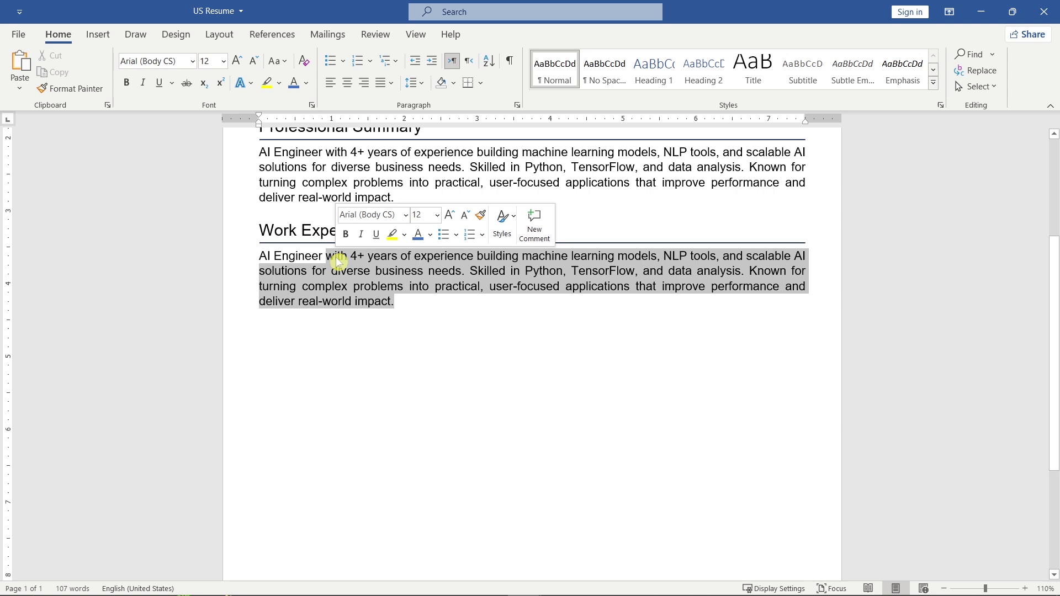
{"action": "key", "text": "BackSpace"}
{"action": "left_click", "coordinate": [246, 259]}
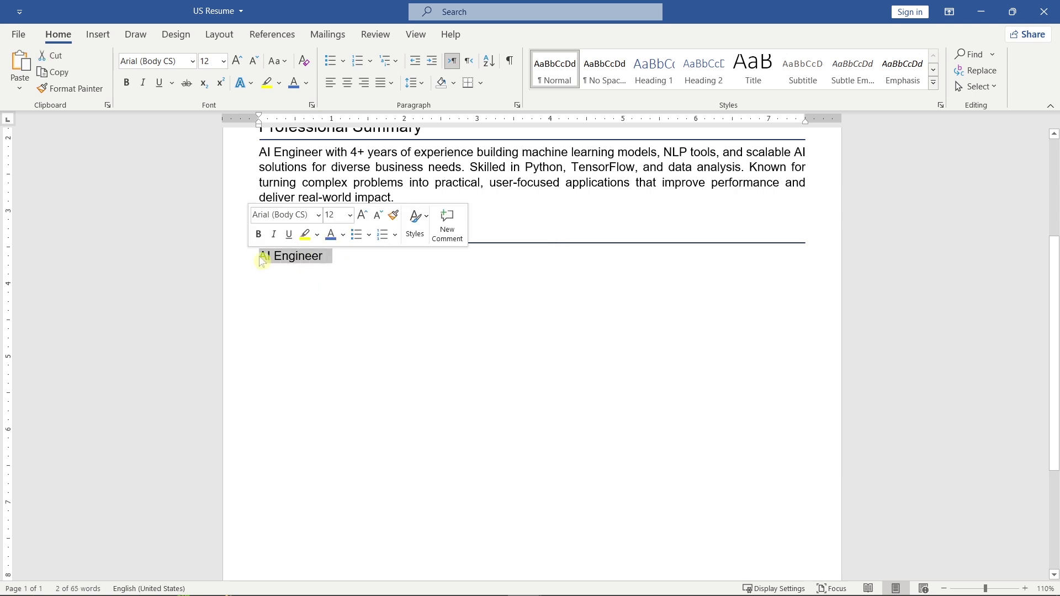
Make the 'AI Engineer' title bold and blue-grey, with space added before the paragraph.
{"action": "left_click", "coordinate": [342, 235]}
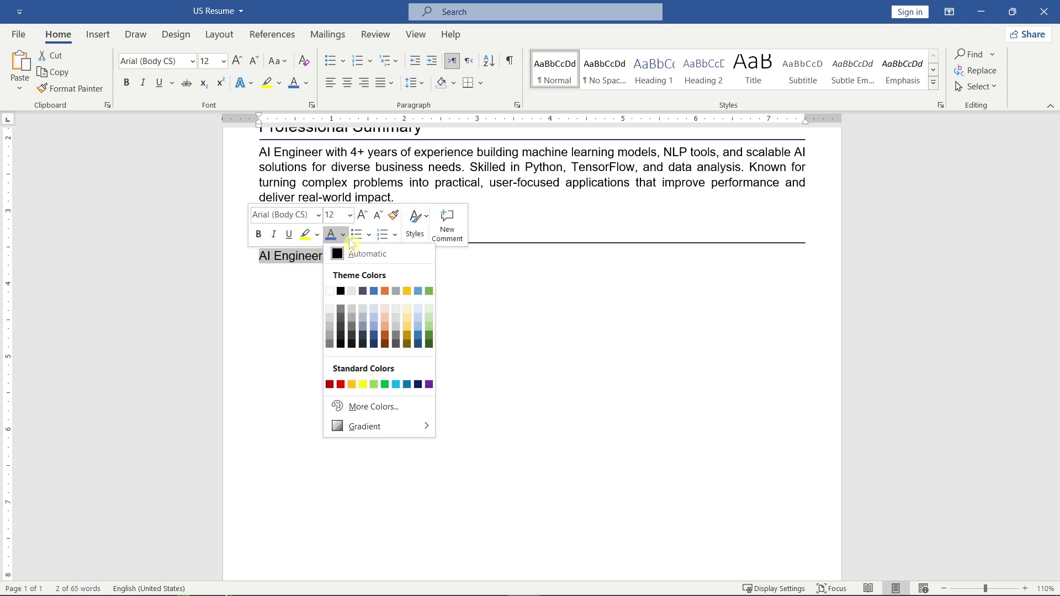
{"action": "left_click", "coordinate": [375, 292]}
{"action": "left_click", "coordinate": [258, 234]}
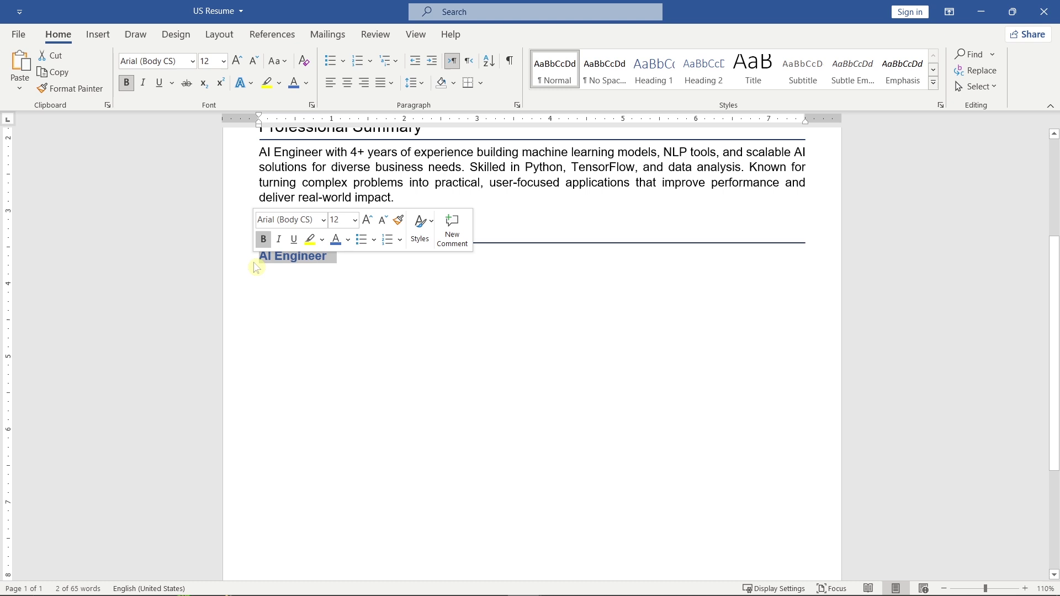
{"action": "left_click", "coordinate": [414, 82]}
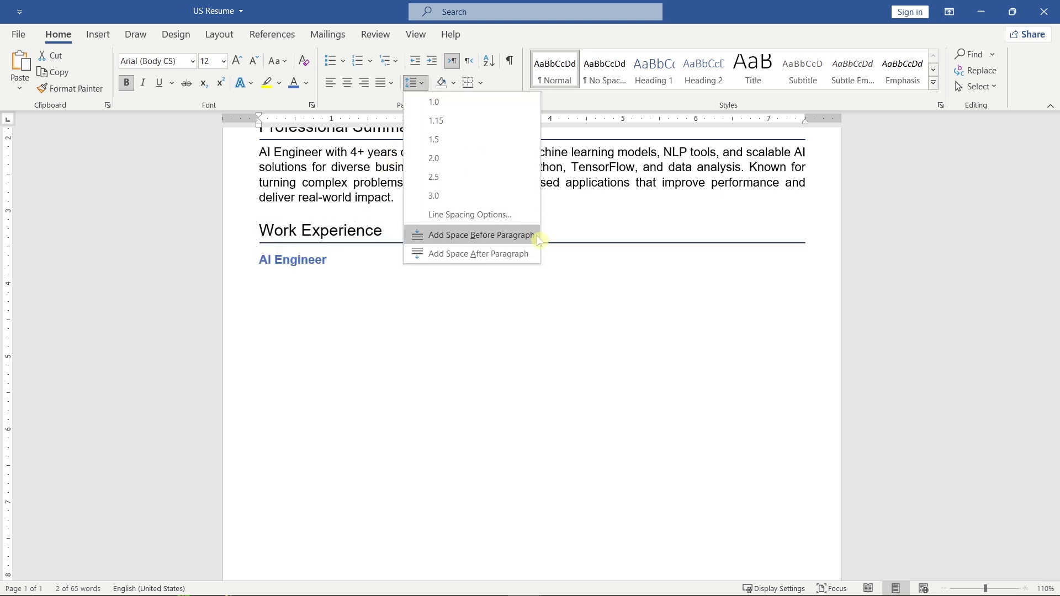
{"action": "left_click", "coordinate": [418, 259]}
Add an 11 pt 'NeuroLogic System – San Francisco, CA' line with 'Feb 2021 - Present' tabbed right, then paste three achievement lines.
{"action": "left_click", "coordinate": [267, 278]}
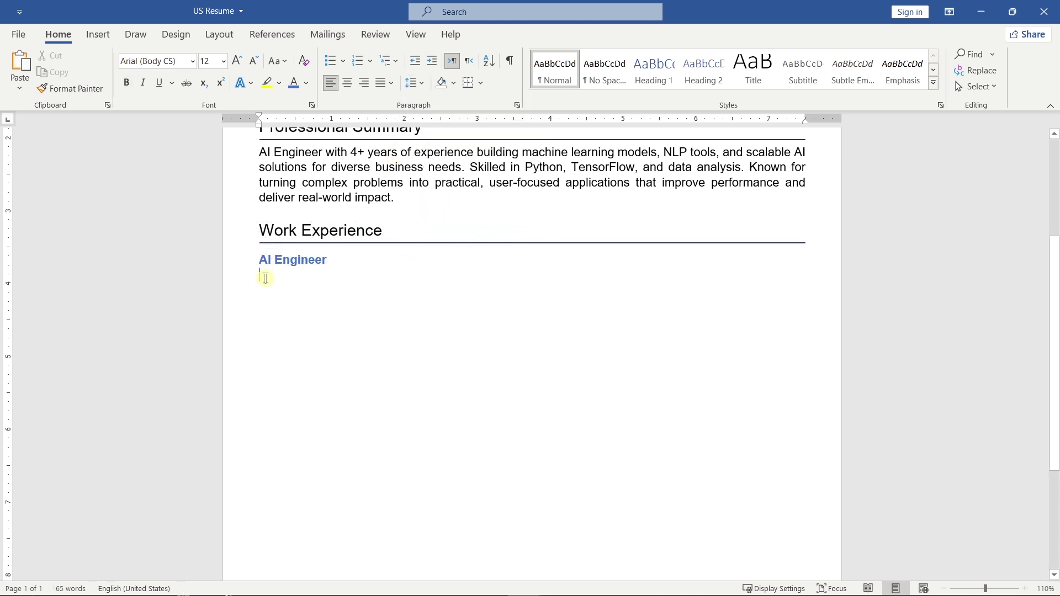
{"action": "type", "text": "NeuroLogic System – San Francisco, CA"}
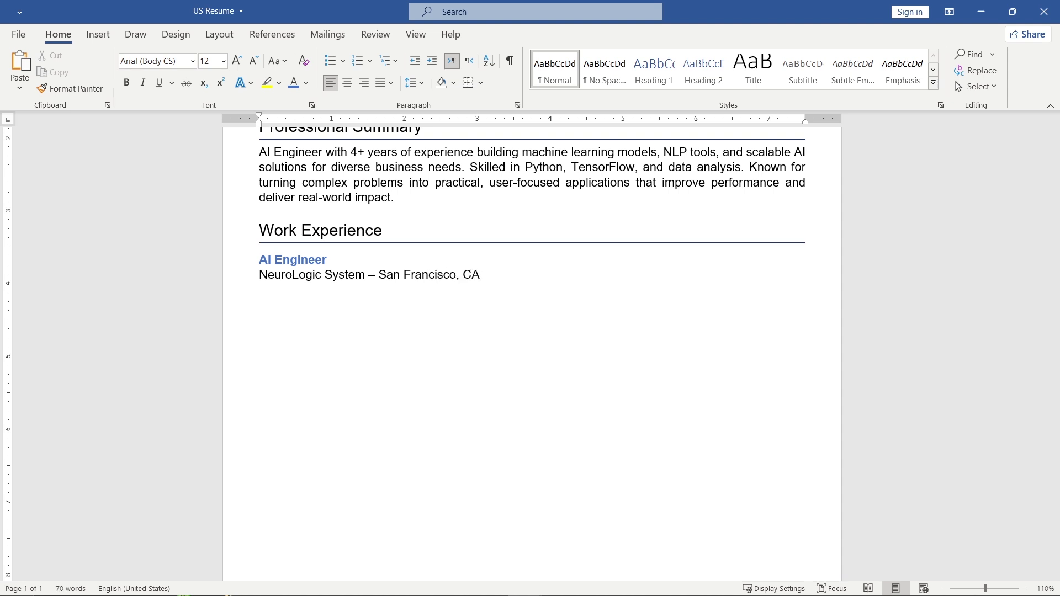
{"action": "key", "text": "Tab"}
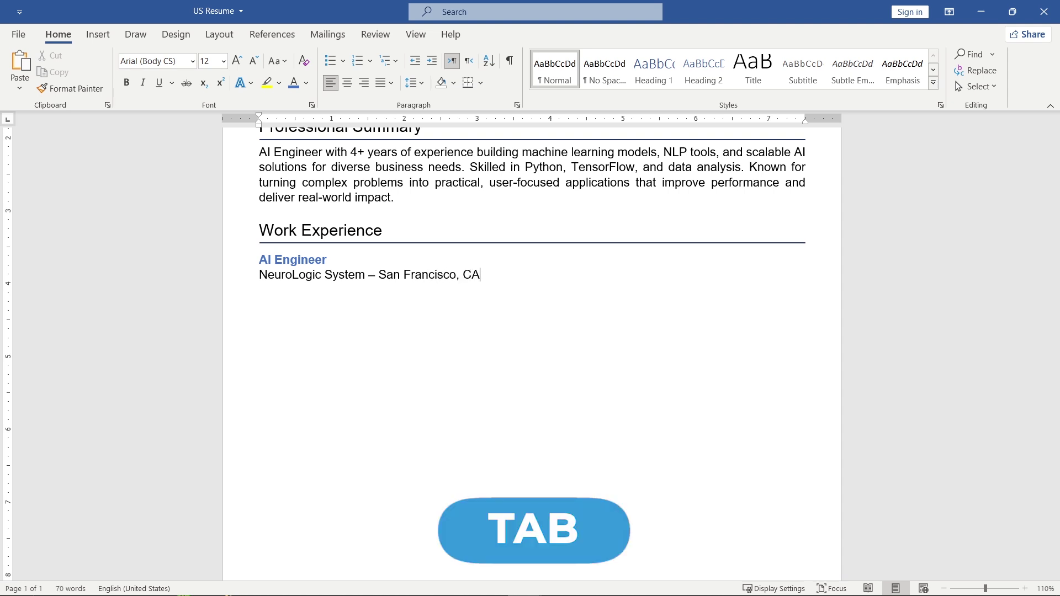
{"action": "key", "text": "Tab"}
{"action": "key", "text": "Tab"}
{"action": "key", "text": "Tab"}
{"action": "key", "text": "Tab"}
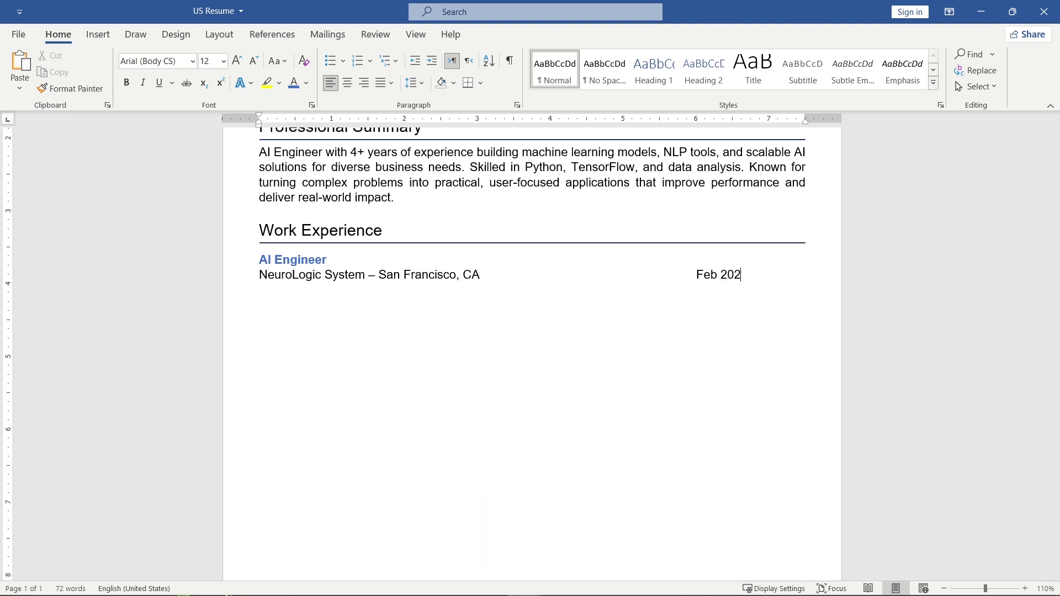
{"action": "type", "text": "Feb 2021 - Present"}
{"action": "left_click", "coordinate": [255, 285]}
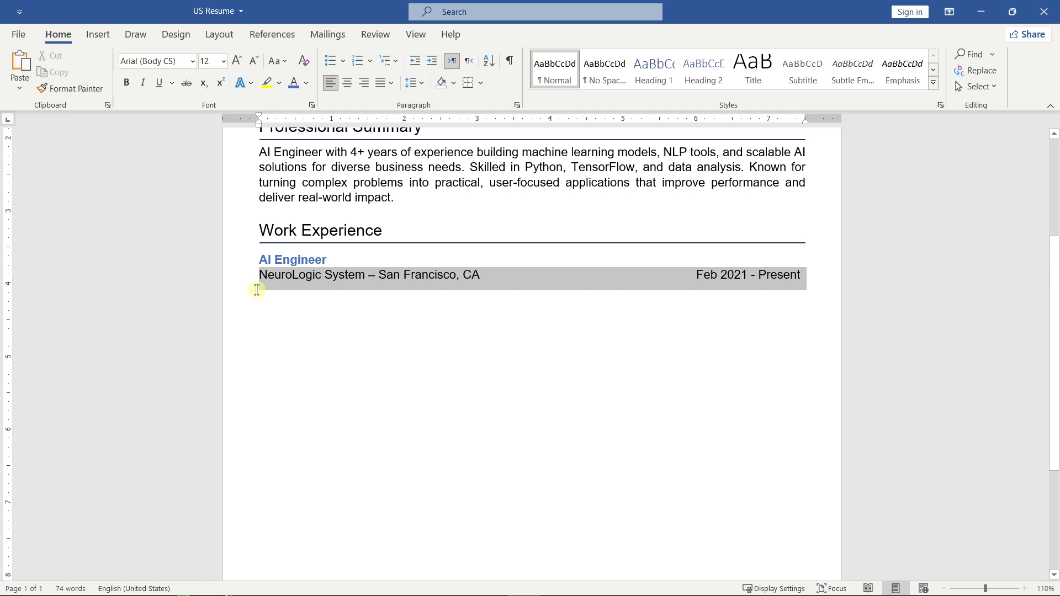
{"action": "left_click", "coordinate": [375, 243]}
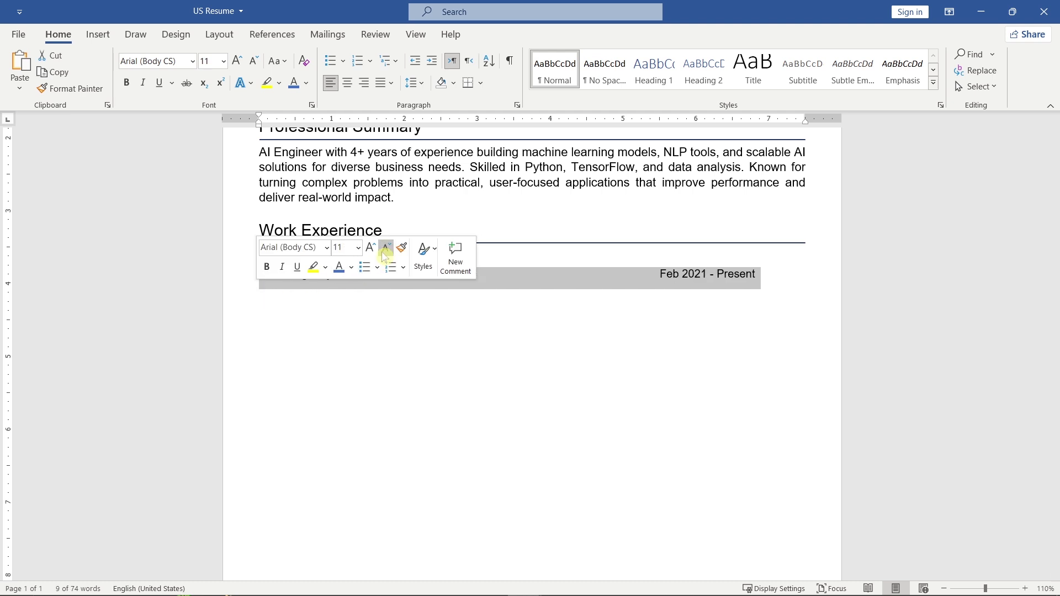
{"action": "left_click", "coordinate": [659, 275]}
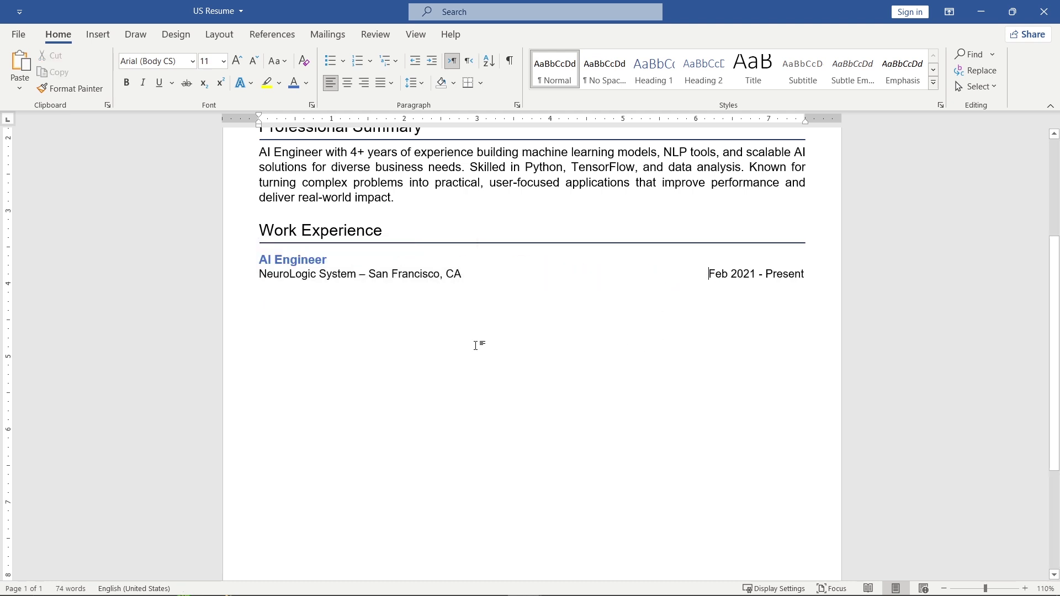
{"action": "key", "text": "ctrl+v"}
Format the three achievement lines as 12 pt justified round-bullet points outdented to the margin.
{"action": "left_click_drag", "start_coordinate": [763, 340], "coordinate": [259, 295]}
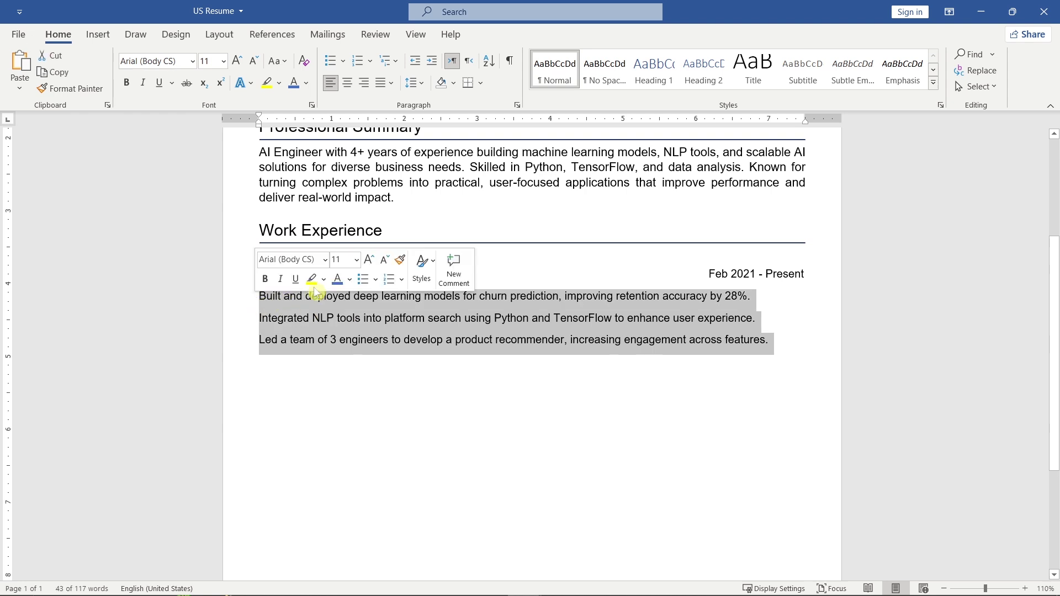
{"action": "left_click", "coordinate": [369, 261]}
{"action": "left_click", "coordinate": [376, 280]}
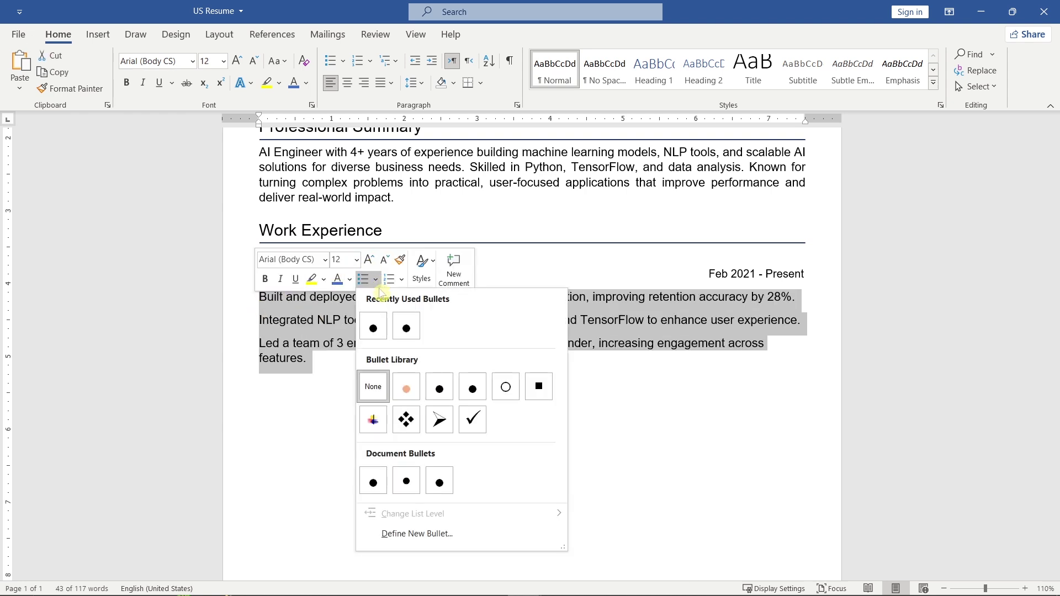
{"action": "left_click", "coordinate": [439, 387]}
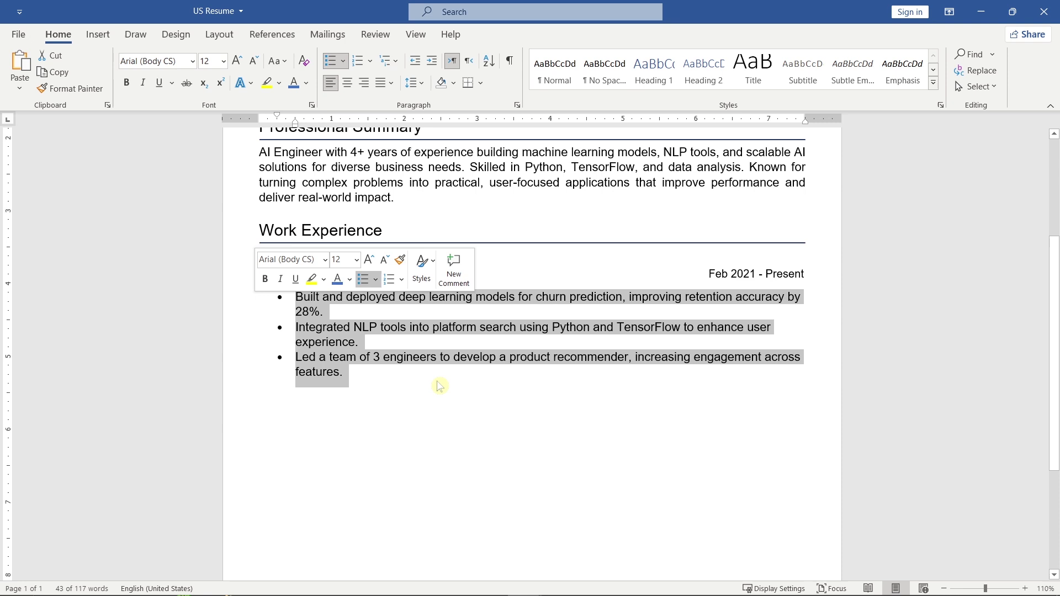
{"action": "key", "text": "shift+Tab"}
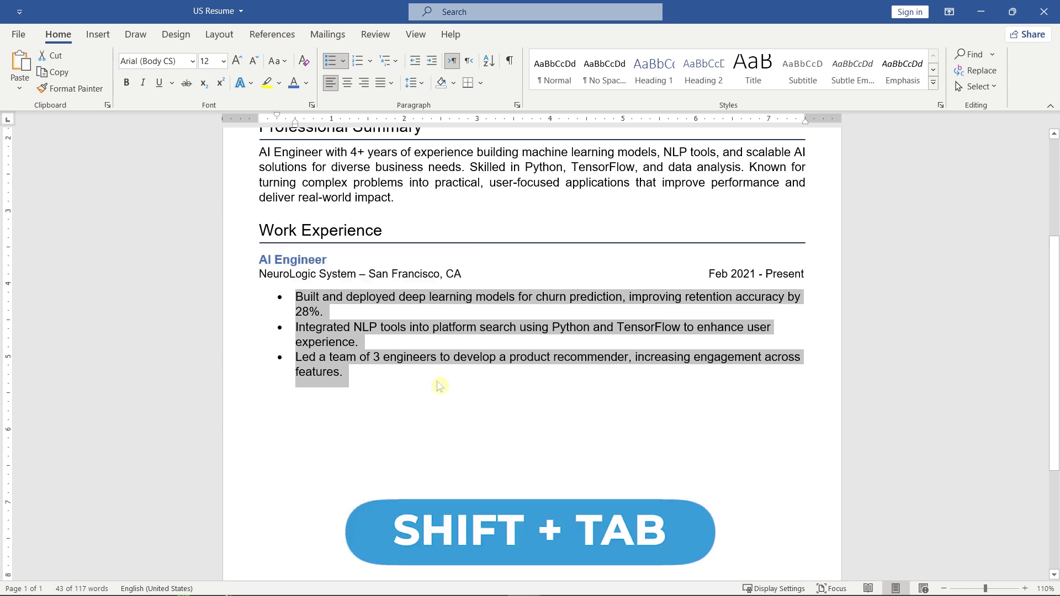
{"action": "key", "text": "shift+Tab"}
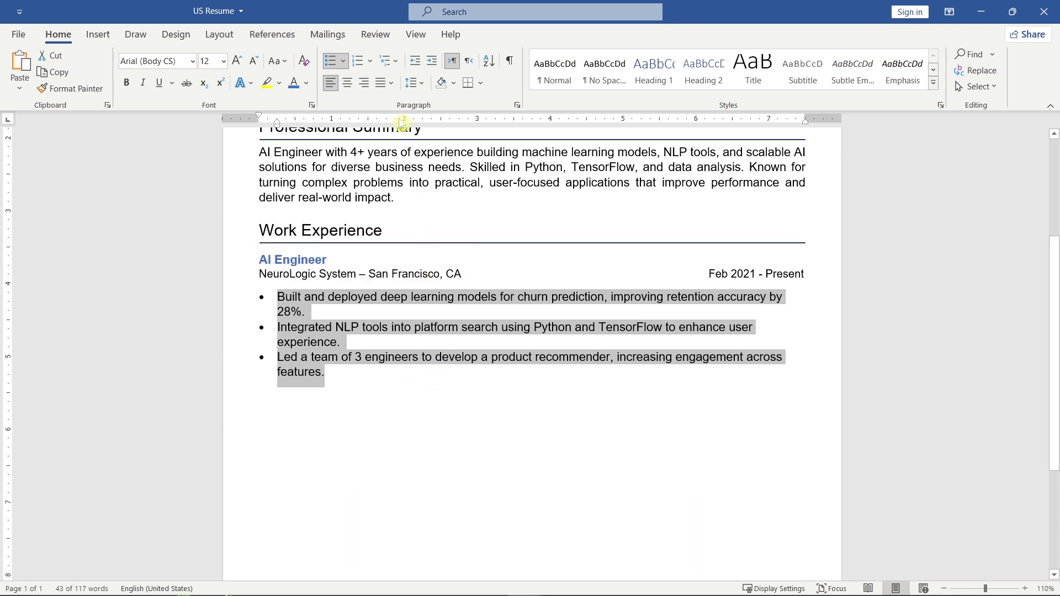
{"action": "left_click", "coordinate": [391, 83]}
{"action": "left_click", "coordinate": [448, 105]}
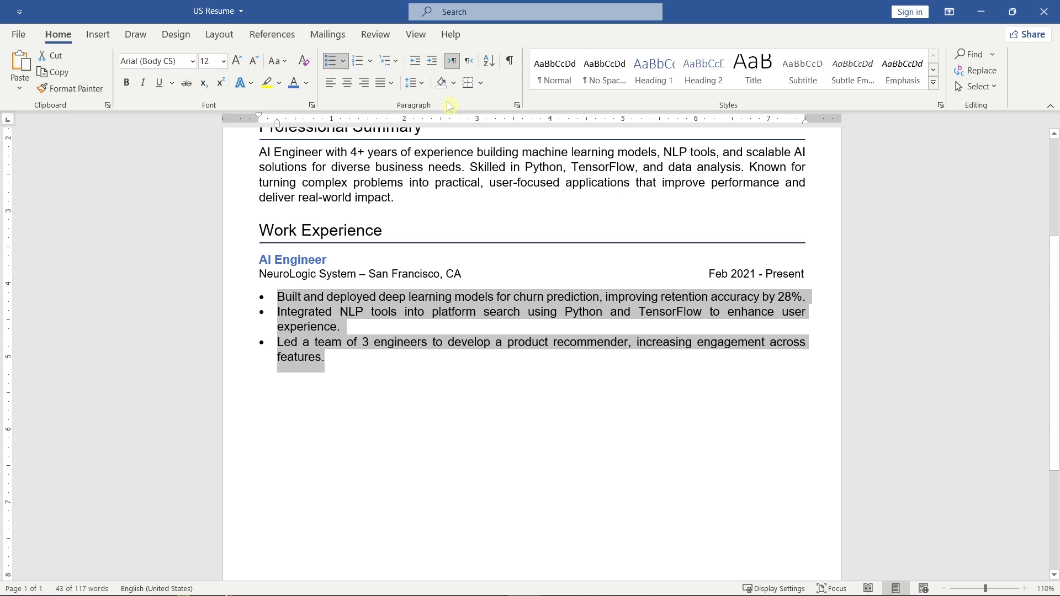
Select the whole AI Engineer entry for copying, then place the cursor after its last line.
{"action": "scroll", "coordinate": [464, 232], "scroll_direction": "down", "scroll_amount": 2}
{"action": "left_click_drag", "start_coordinate": [374, 290], "coordinate": [262, 200]}
{"action": "key", "text": "ctrl+c"}
{"action": "left_click", "coordinate": [341, 289]}
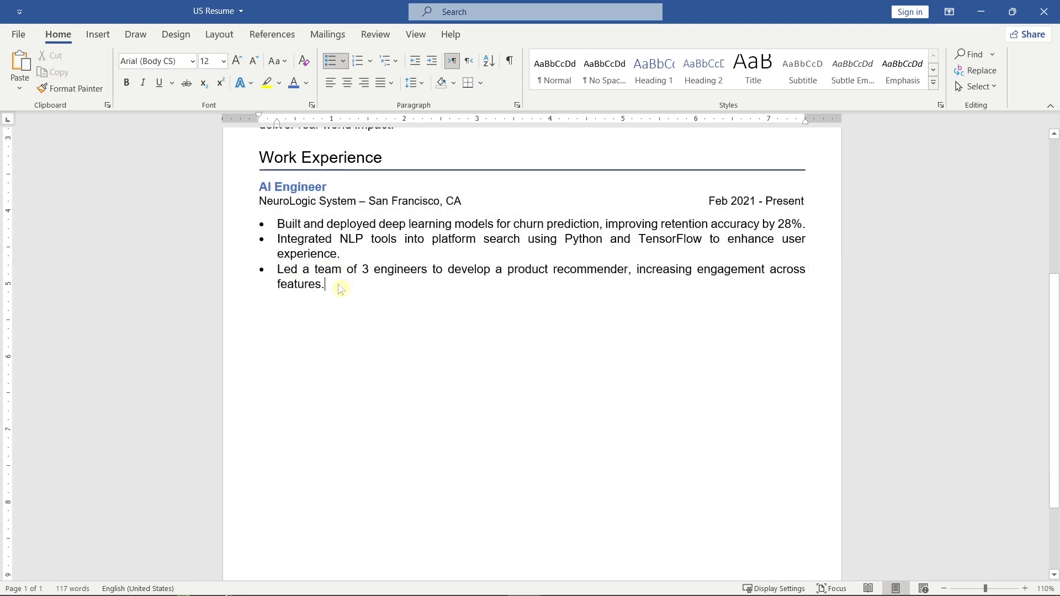
Paste a copy of the job entry and change it to Machine Learning Intern, DataSpark AI - Remote, Jun 2020 – Jan 2021.
{"action": "key", "text": "Return"}
{"action": "key", "text": "Return"}
{"action": "key", "text": "ctrl+v"}
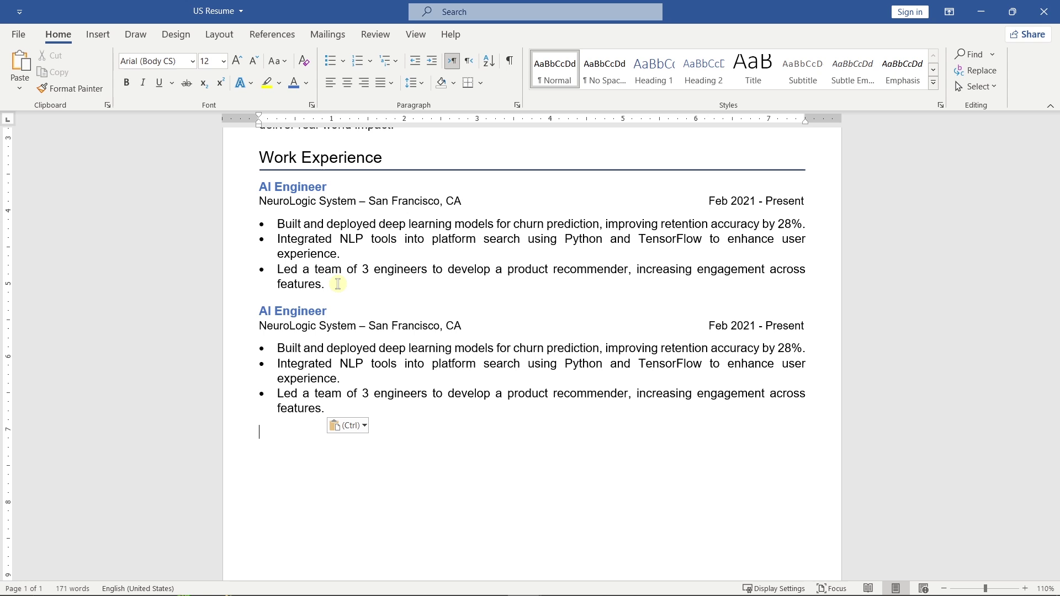
{"action": "left_click", "coordinate": [230, 313]}
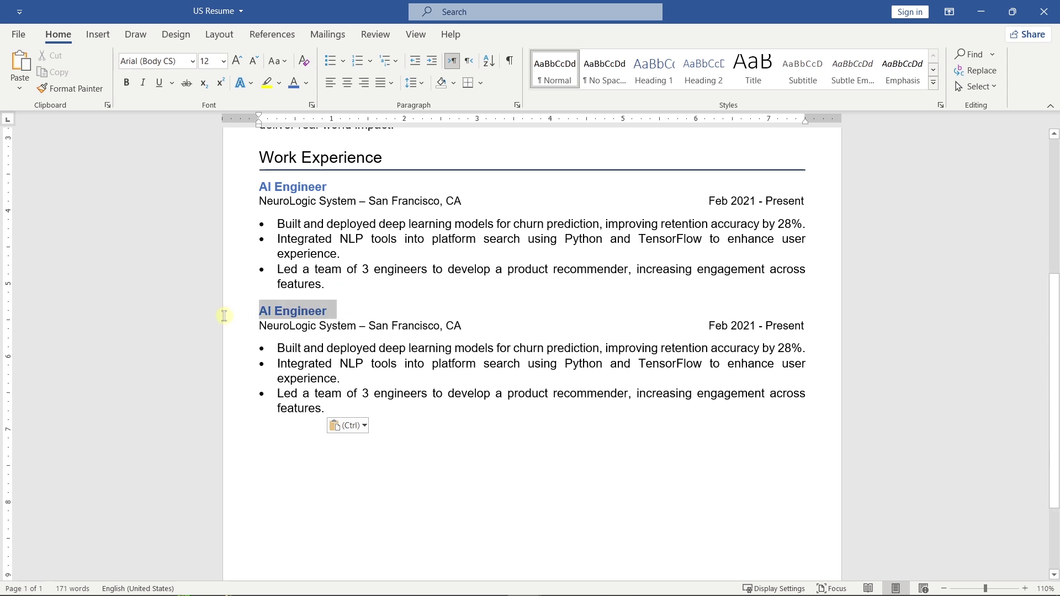
{"action": "type", "text": "Machine Learning Intern"}
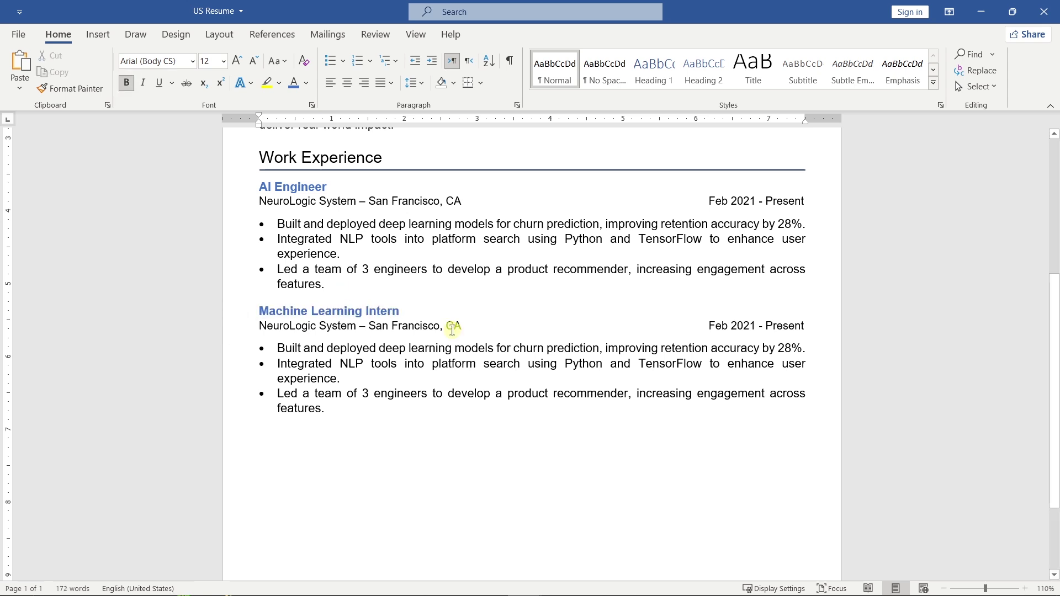
{"action": "left_click_drag", "start_coordinate": [463, 326], "coordinate": [257, 327]}
{"action": "type", "text": "DataSpark AI - Remote"}
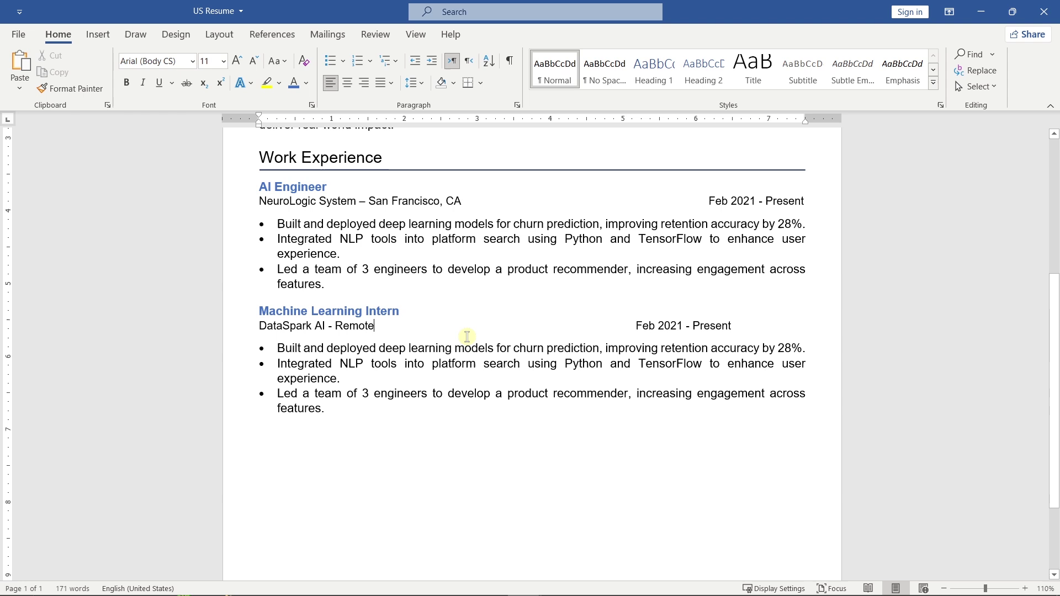
{"action": "double_click", "coordinate": [646, 326]}
{"action": "type", "text": "Jun"}
{"action": "left_click", "coordinate": [683, 326]}
{"action": "key", "text": "BackSpace"}
{"action": "type", "text": "0"}
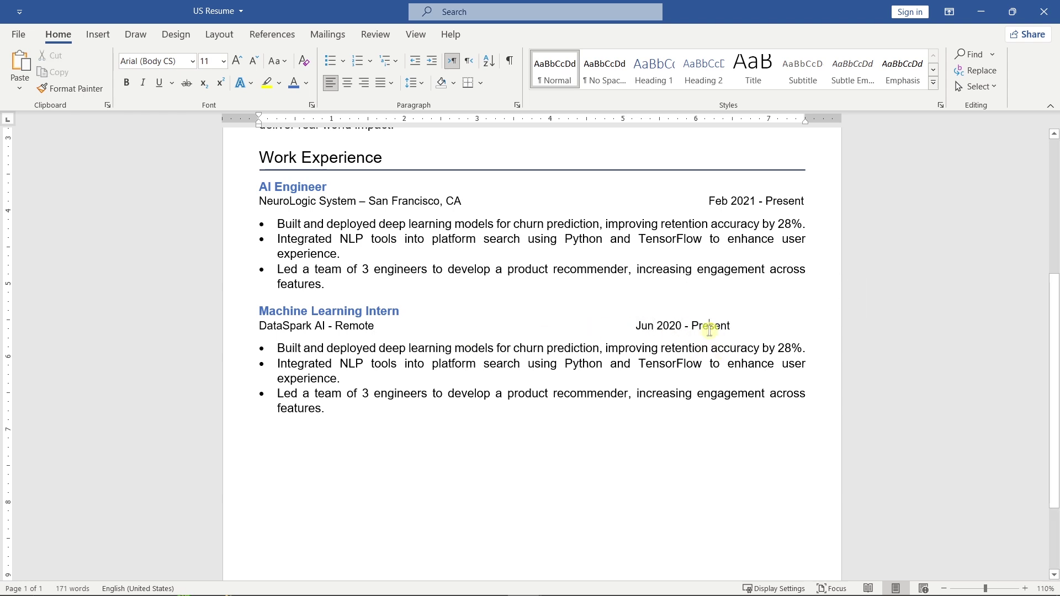
{"action": "double_click", "coordinate": [704, 326]}
{"action": "type", "text": "Jan 2021"}
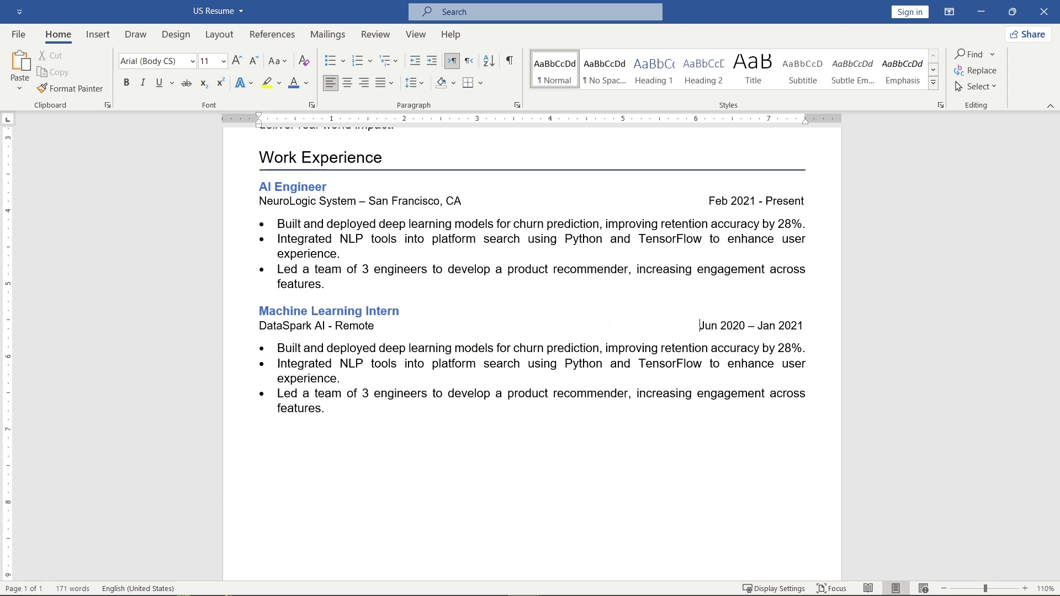
Replace its bullets with the two intern duties as bullet points and remove space after the last duty.
{"action": "left_click_drag", "start_coordinate": [331, 411], "coordinate": [823, 404]}
{"action": "type", "text": "Created classification models on customer data using Scikit-learn to improve segmentation results. Automated preprocessing workflows in Python, reducing manual tasks and saving 30% on dev time."}
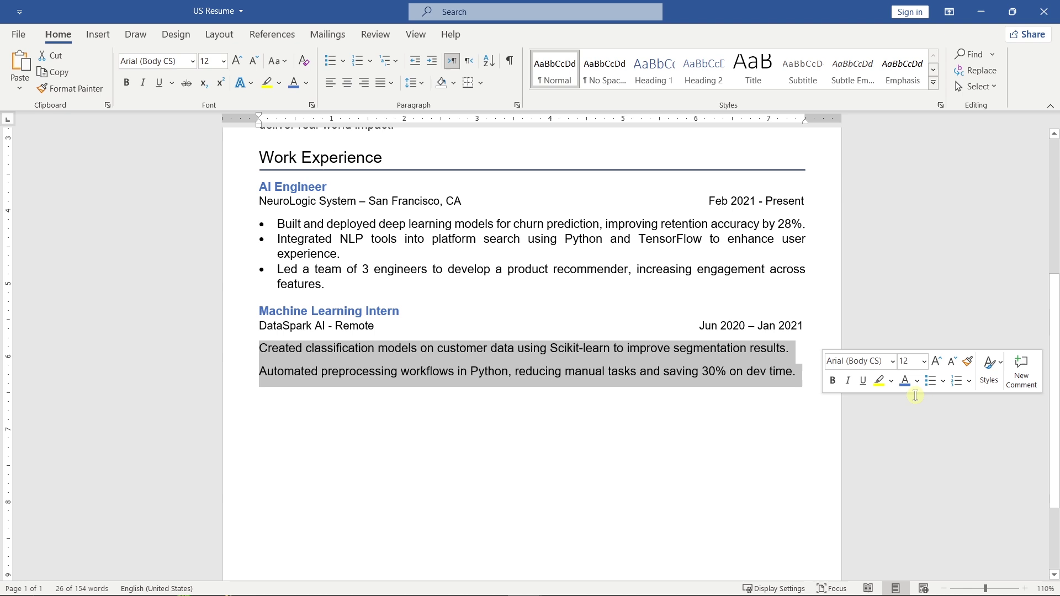
{"action": "left_click", "coordinate": [929, 385]}
{"action": "left_click_drag", "start_coordinate": [815, 204], "coordinate": [265, 160]}
{"action": "key", "text": "ctrl+c"}
{"action": "left_click", "coordinate": [272, 393]}
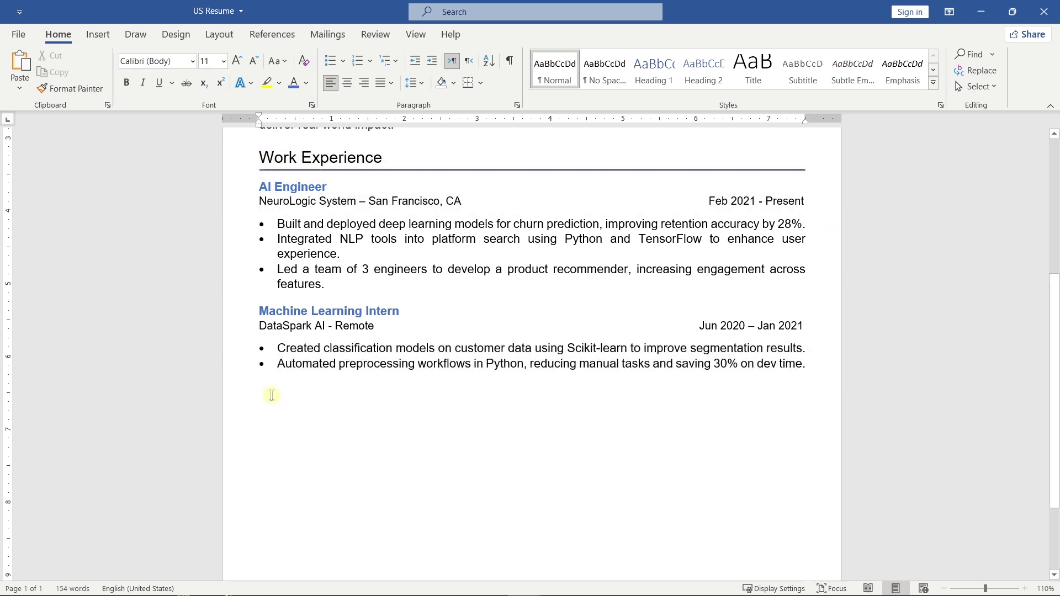
{"action": "left_click", "coordinate": [813, 352]}
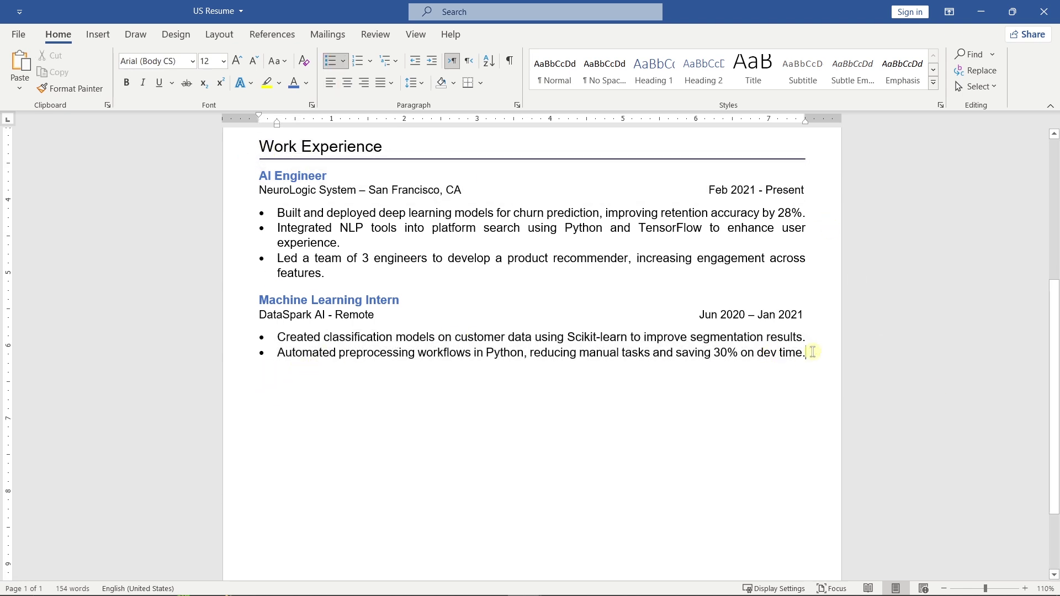
{"action": "left_click", "coordinate": [414, 82]}
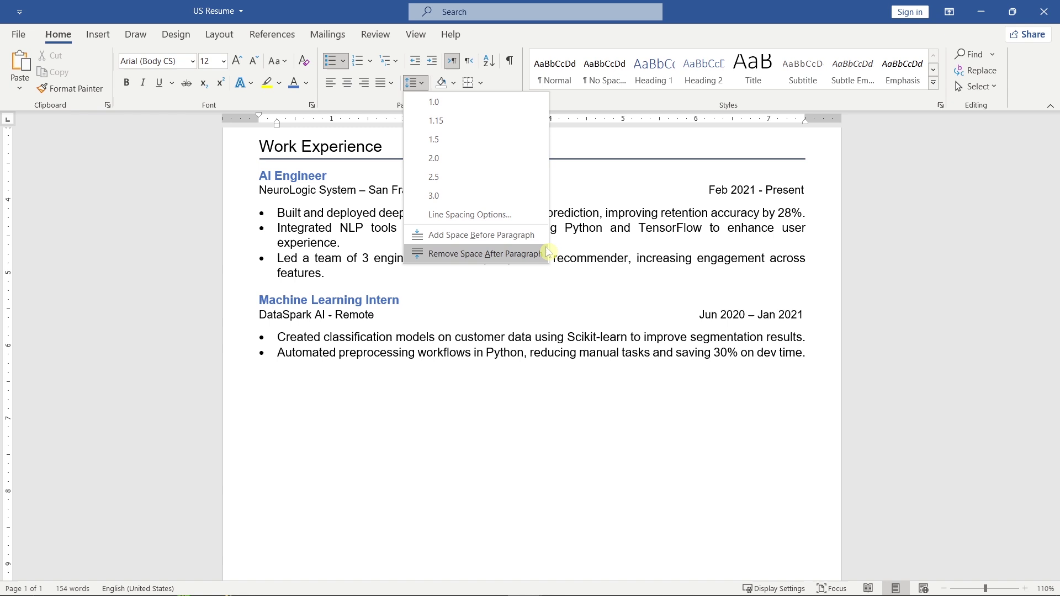
{"action": "left_click", "coordinate": [486, 254]}
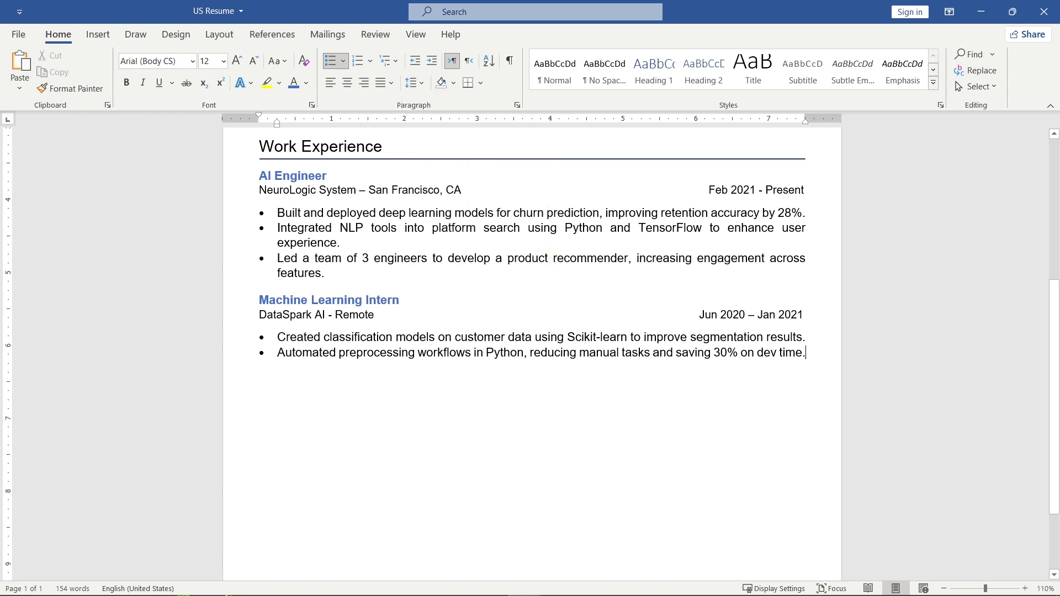
Paste another section block, retitle it Education, and enter 'Bachelor of Science in Computer Science'.
{"action": "key", "text": "Return"}
{"action": "key", "text": "Return"}
{"action": "key", "text": "ctrl+v"}
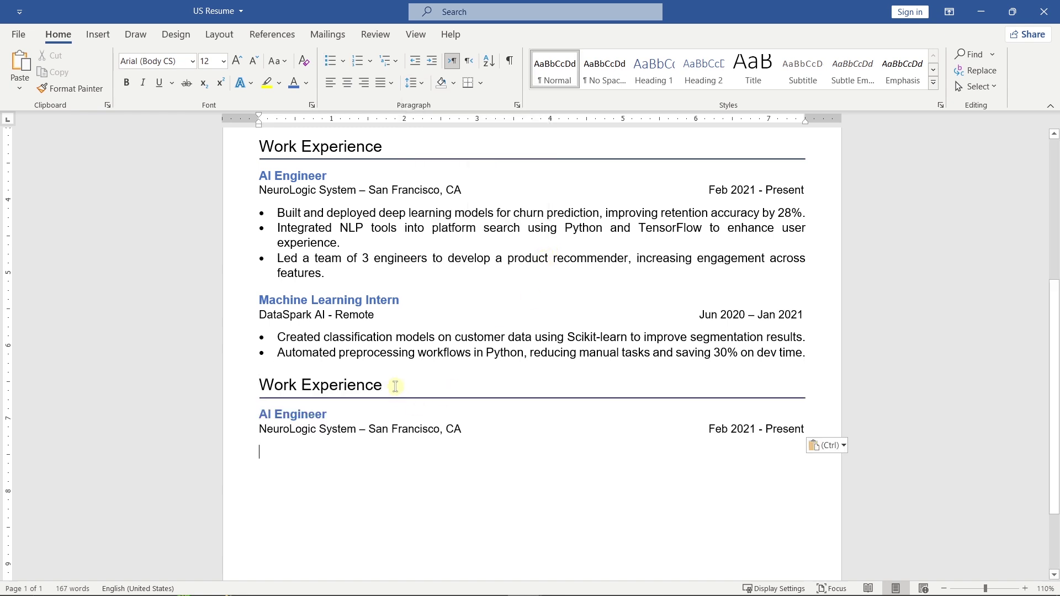
{"action": "left_click", "coordinate": [230, 384]}
{"action": "type", "text": "Education"}
{"action": "scroll", "coordinate": [530, 354], "scroll_direction": "down", "scroll_amount": 2}
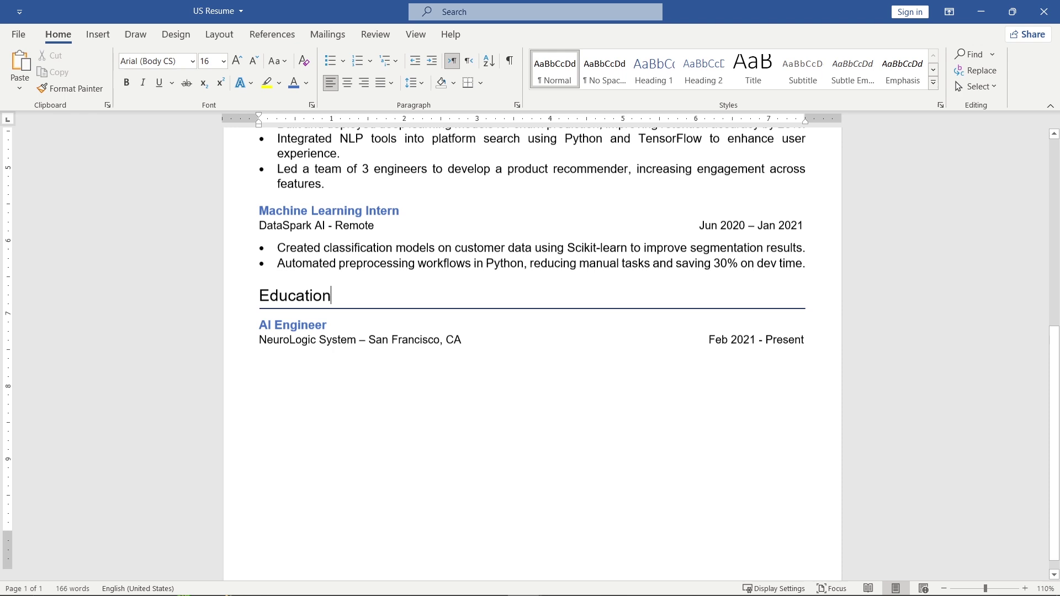
{"action": "key", "text": "Down"}
{"action": "key", "text": "shift+Home"}
{"action": "type", "text": "Bache"}
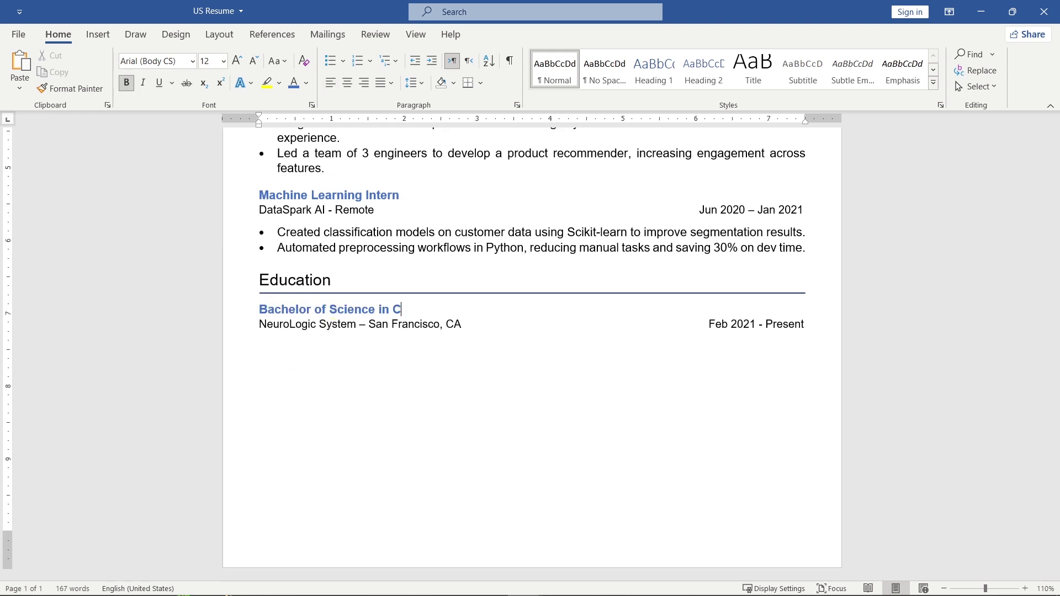
{"action": "type", "text": "lor of Science in Computer Science"}
Enter 'University of California - Berkeley' with 'Graduated 2020', remove space after, and start a 12 pt line.
{"action": "key", "text": "Down"}
{"action": "key", "text": "shift+Home"}
{"action": "type", "text": "University of California"}
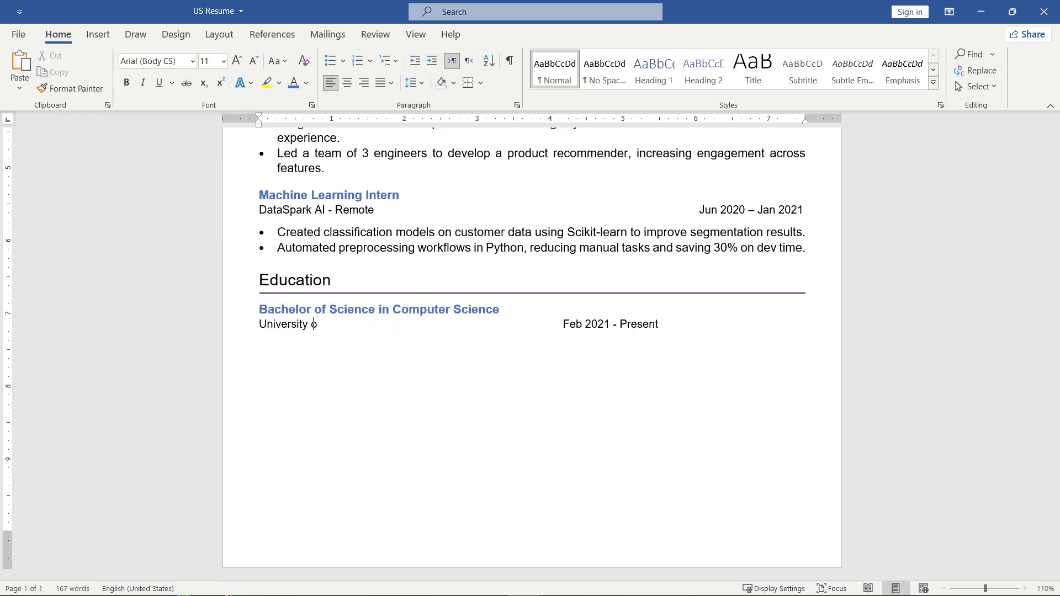
{"action": "type", "text": " - Berkeley"}
{"action": "left_click_drag", "start_coordinate": [732, 324], "coordinate": [636, 324]}
{"action": "type", "text": "G"}
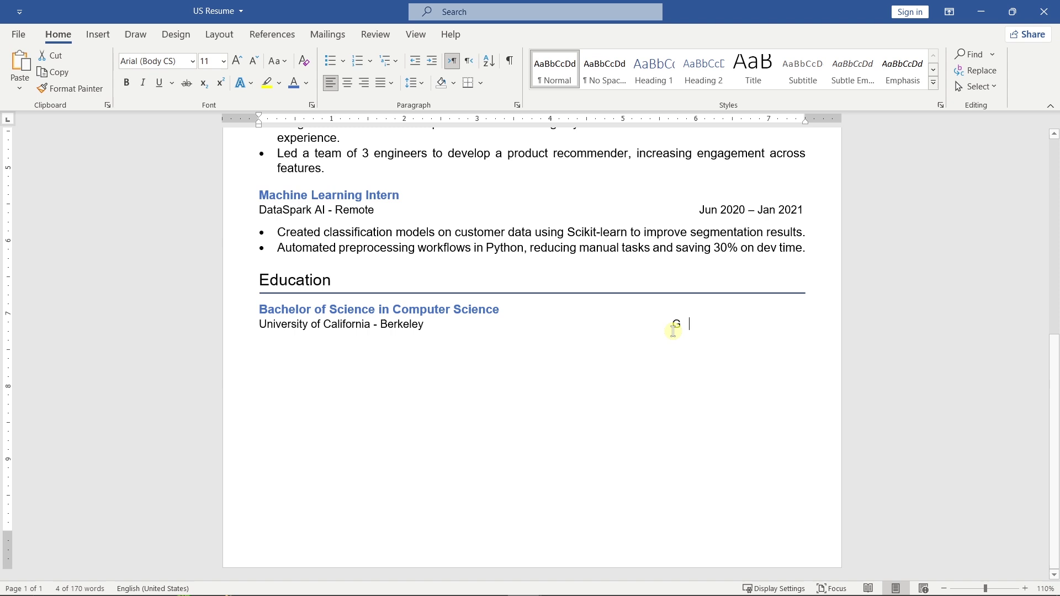
{"action": "type", "text": "raduated 2020"}
{"action": "key", "text": "ctrl+Left"}
{"action": "key", "text": "ctrl+Left"}
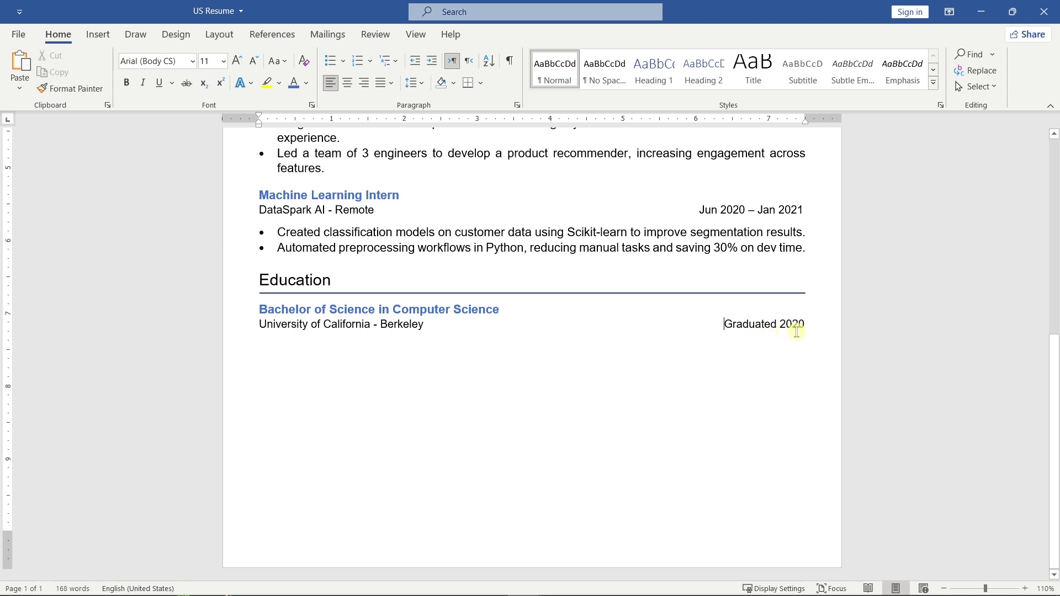
{"action": "left_click", "coordinate": [415, 83]}
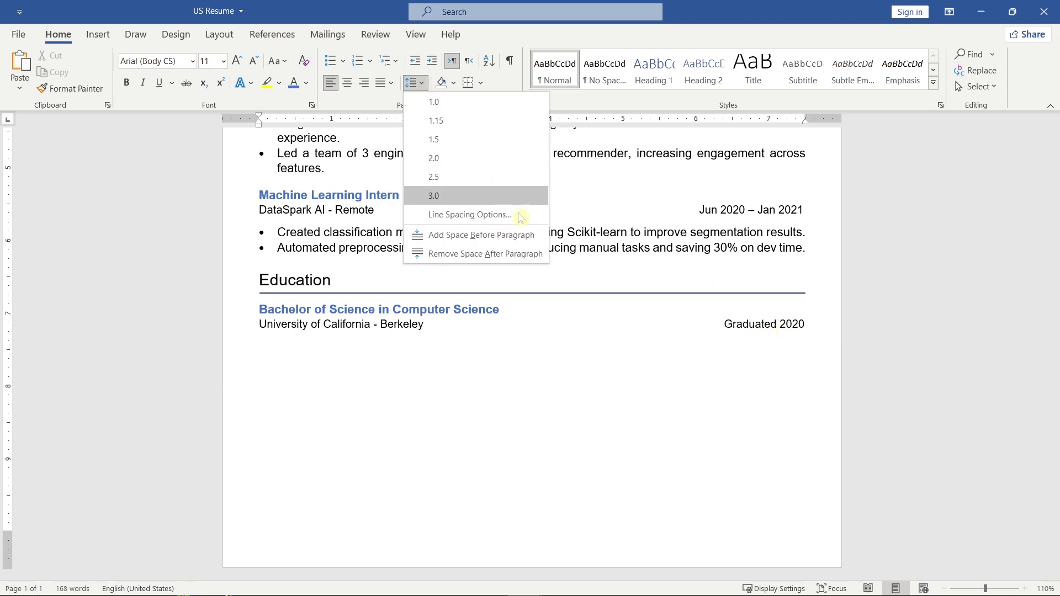
{"action": "left_click", "coordinate": [545, 258]}
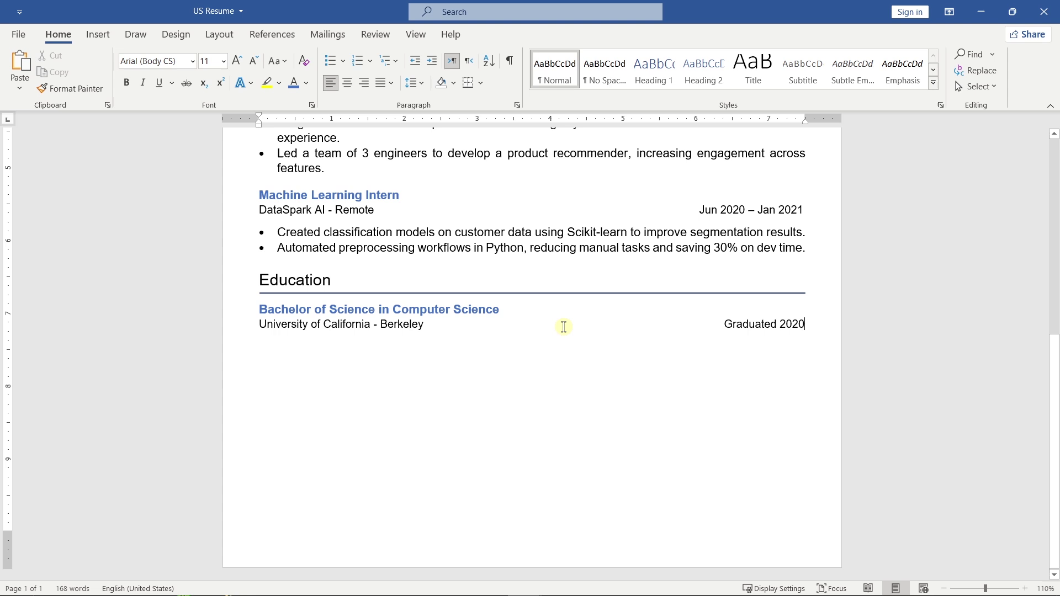
{"action": "key", "text": "Return"}
{"action": "left_click", "coordinate": [237, 60]}
Paste a section block, retitle it Skills, and replace its placeholder lines with four bulleted skill lines.
{"action": "key", "text": "ctrl+v"}
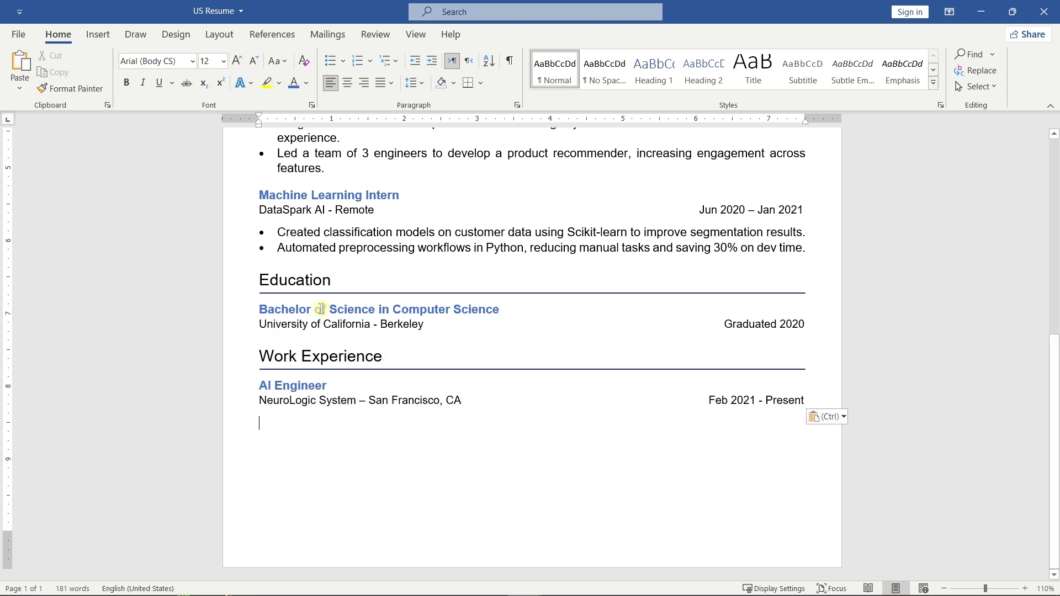
{"action": "left_click_drag", "start_coordinate": [383, 357], "coordinate": [235, 362]}
{"action": "type", "text": "Skills"}
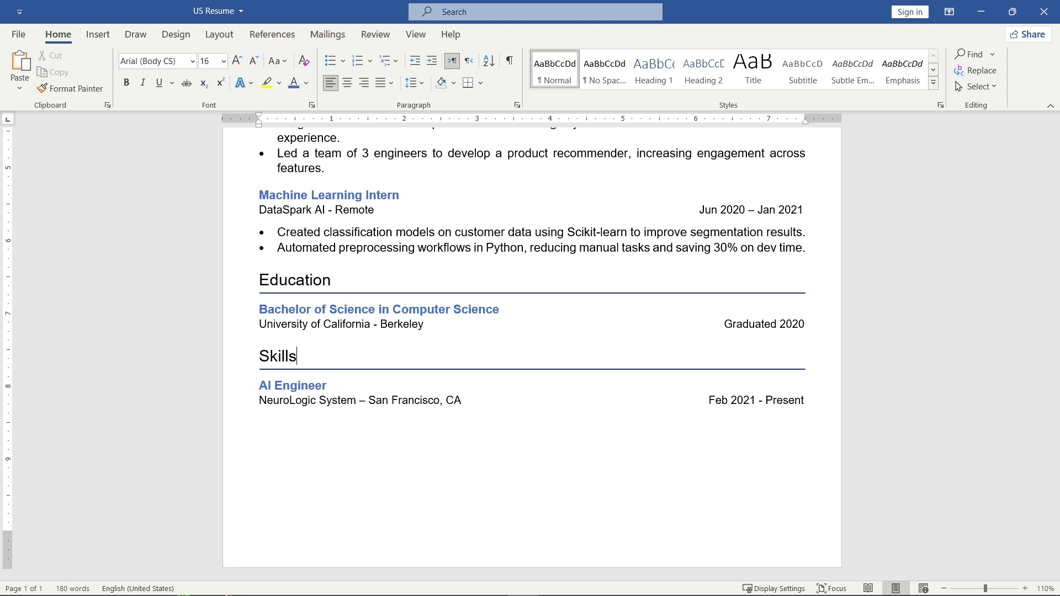
{"action": "left_click_drag", "start_coordinate": [800, 399], "coordinate": [254, 392]}
{"action": "key", "text": "Delete"}
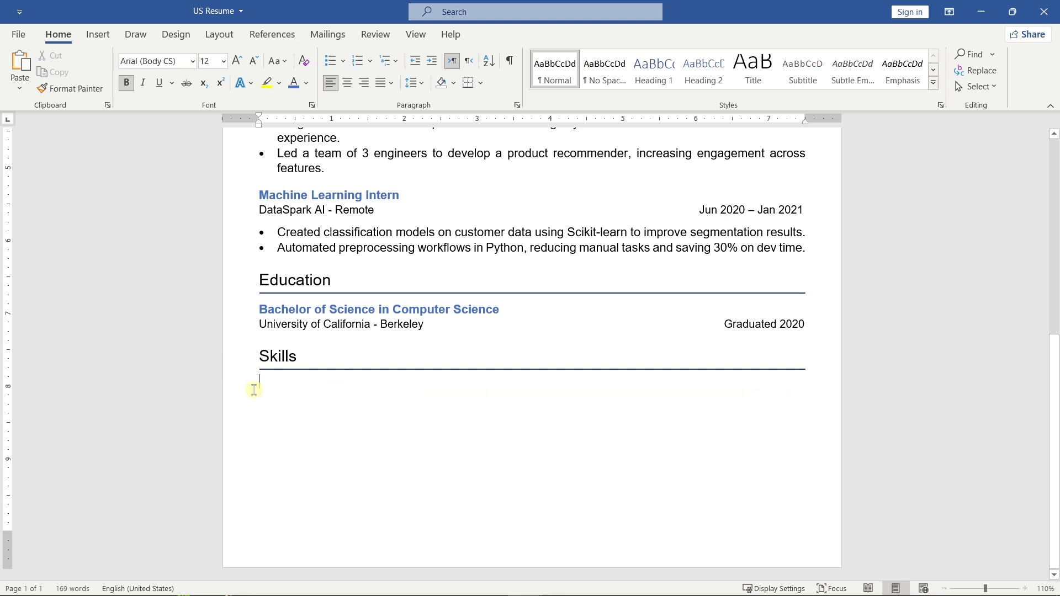
{"action": "type", "text": "Python, R TensorFlow, PyTorch, Scikit-learn Natural Language Processing (NLP) Data Analysis & Feature Engineering"}
{"action": "left_click_drag", "start_coordinate": [451, 423], "coordinate": [254, 384]}
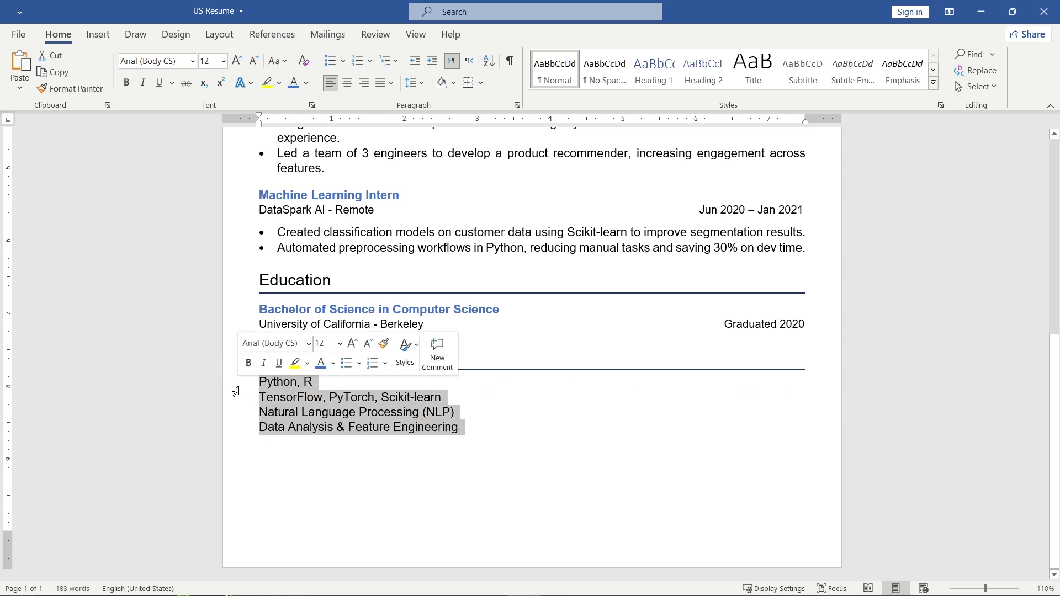
{"action": "left_click", "coordinate": [346, 364]}
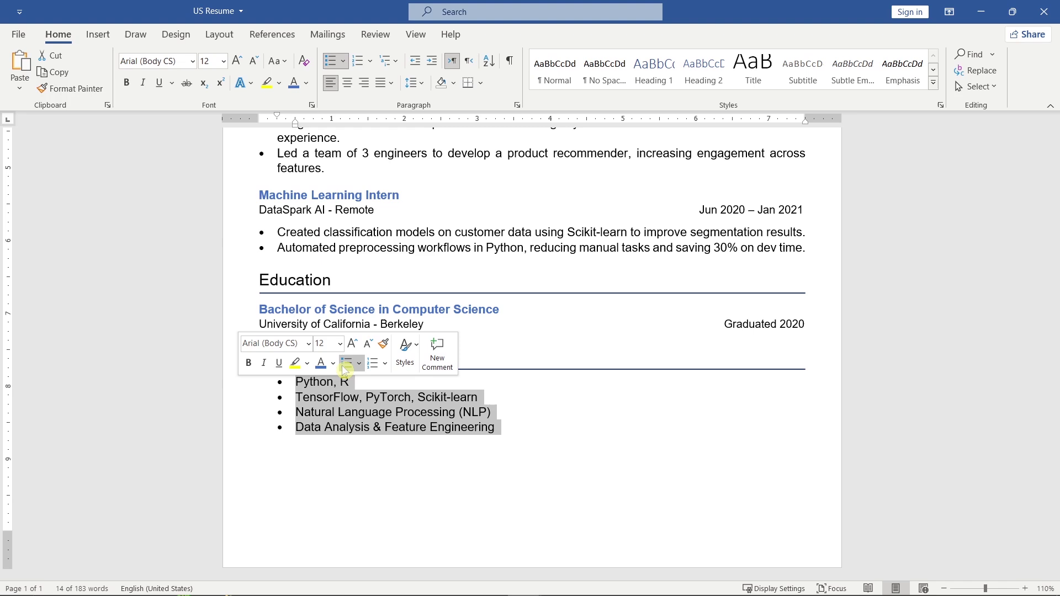
End the skills bullet list with a blank line and select the Skills heading for copying.
{"action": "left_click", "coordinate": [497, 433]}
{"action": "key", "text": "Return"}
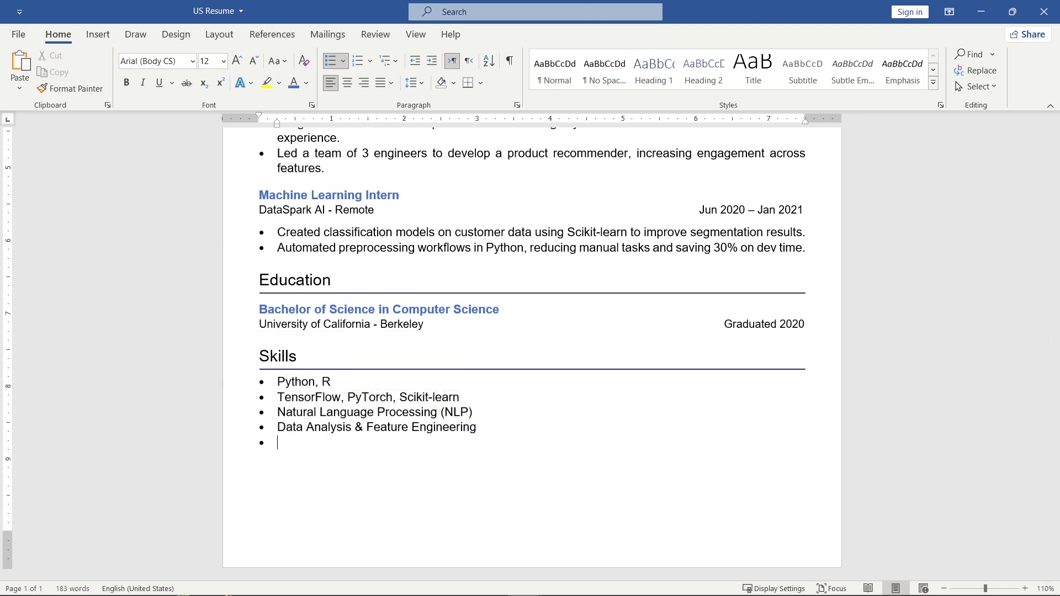
{"action": "key", "text": "Return"}
{"action": "triple_click", "coordinate": [376, 361]}
{"action": "key", "text": "ctrl+c"}
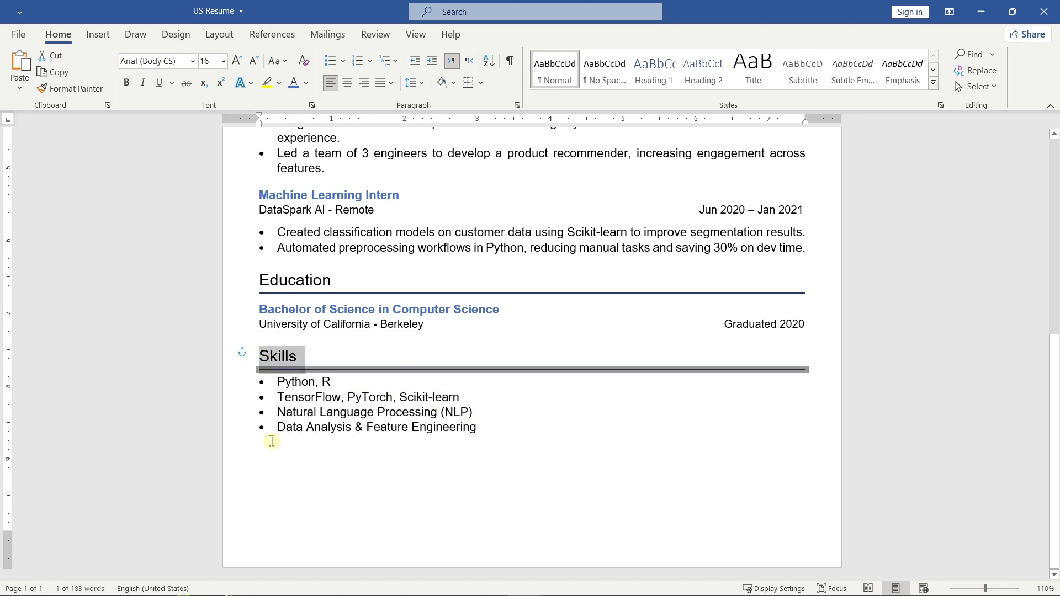
Add a Certifications heading with bulleted Google TensorFlow Developer and IBM AI Engineering Professional certificates.
{"action": "left_click", "coordinate": [285, 464]}
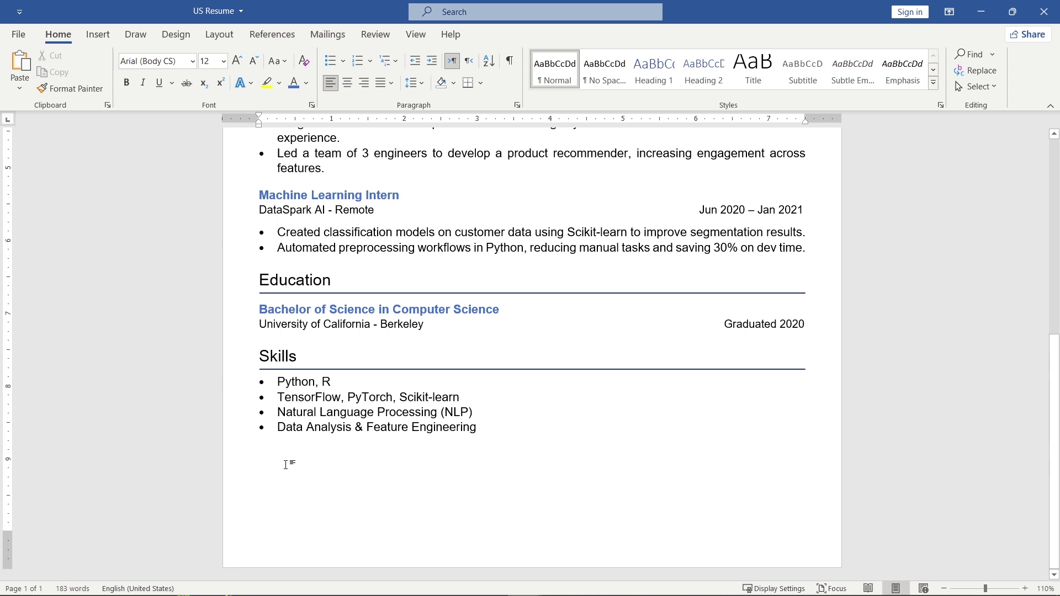
{"action": "key", "text": "ctrl+v"}
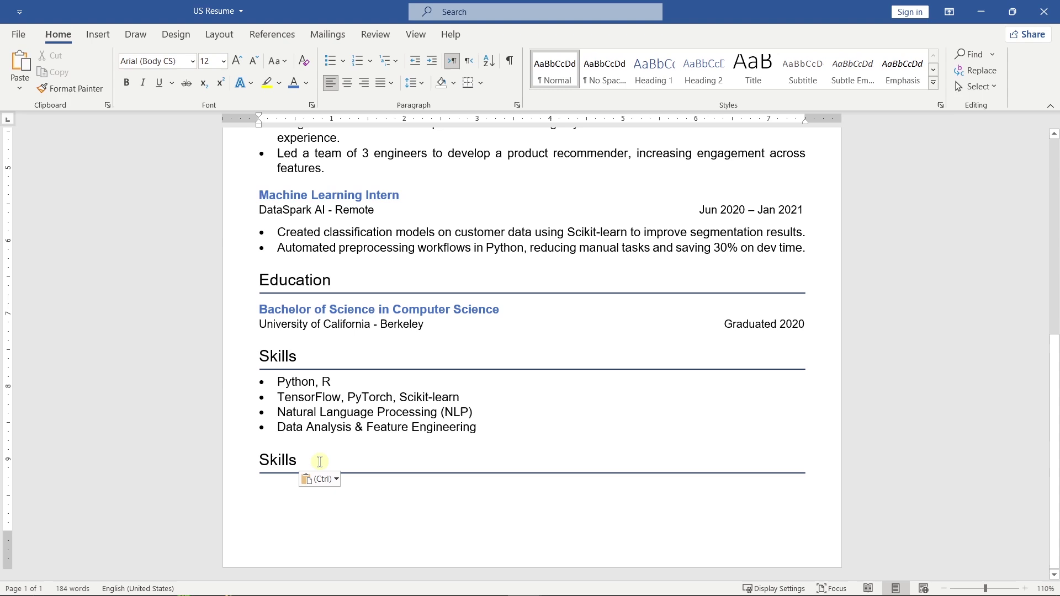
{"action": "left_click", "coordinate": [238, 460]}
{"action": "type", "text": "Certifications"}
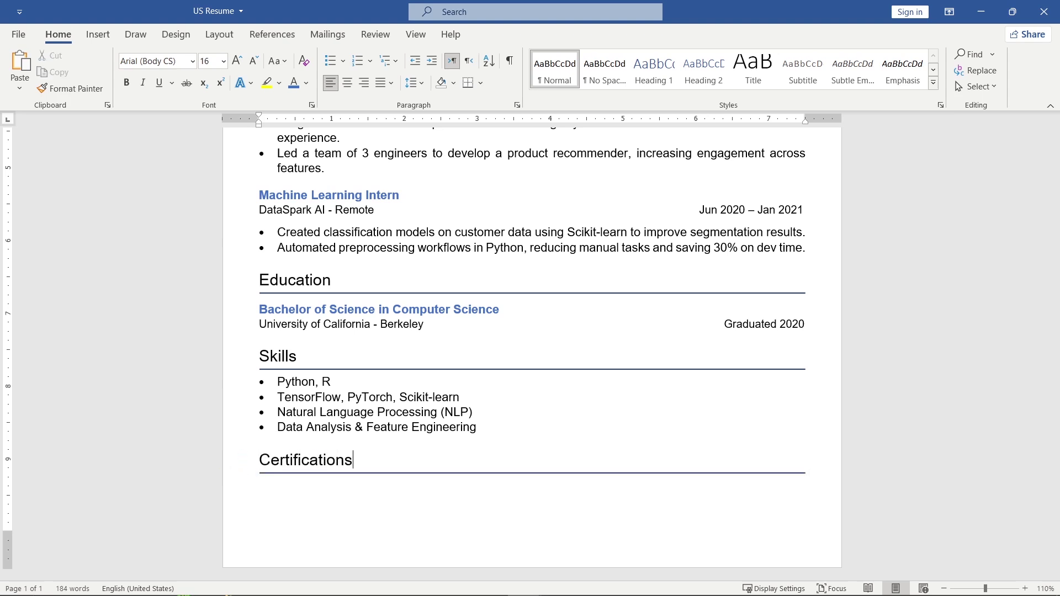
{"action": "key", "text": "Return"}
{"action": "type", "text": "Google TensorFlow Developer Certificate IBM AI Engineering Professional Certificate"}
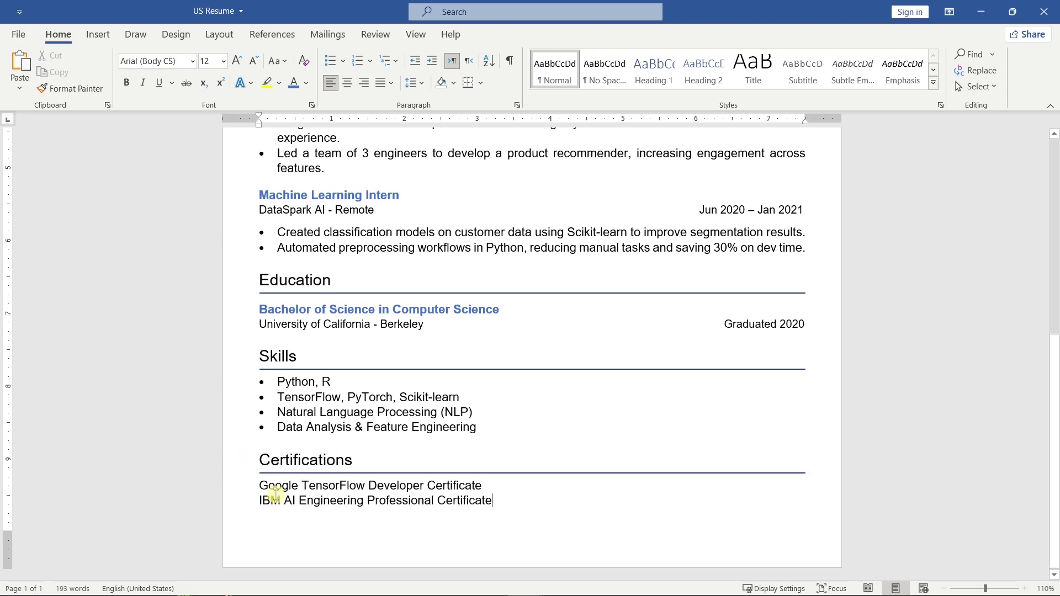
{"action": "left_click_drag", "start_coordinate": [457, 503], "coordinate": [265, 485]}
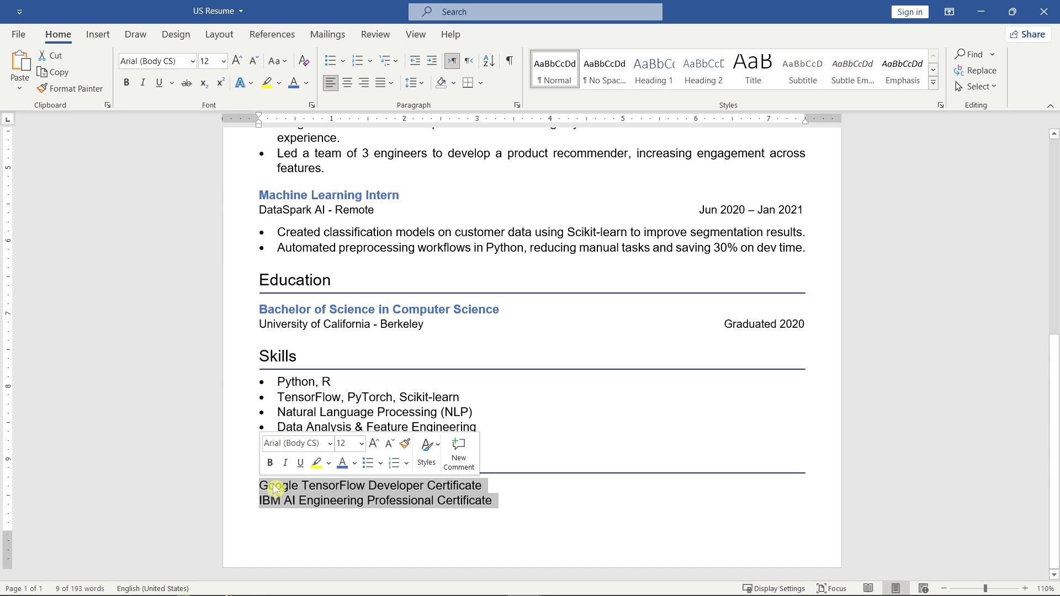
{"action": "left_click", "coordinate": [367, 463]}
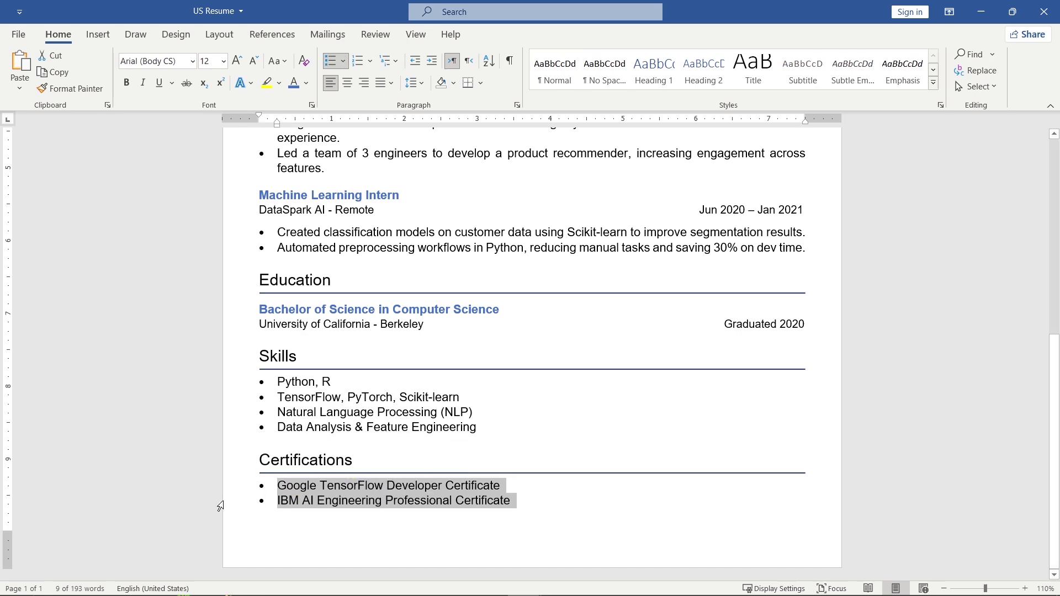
Preview the Design colour schemes and close the gallery, keeping the original blue colours.
{"action": "scroll", "coordinate": [204, 465], "scroll_direction": "down", "scroll_amount": 5}
{"action": "left_click", "coordinate": [745, 329]}
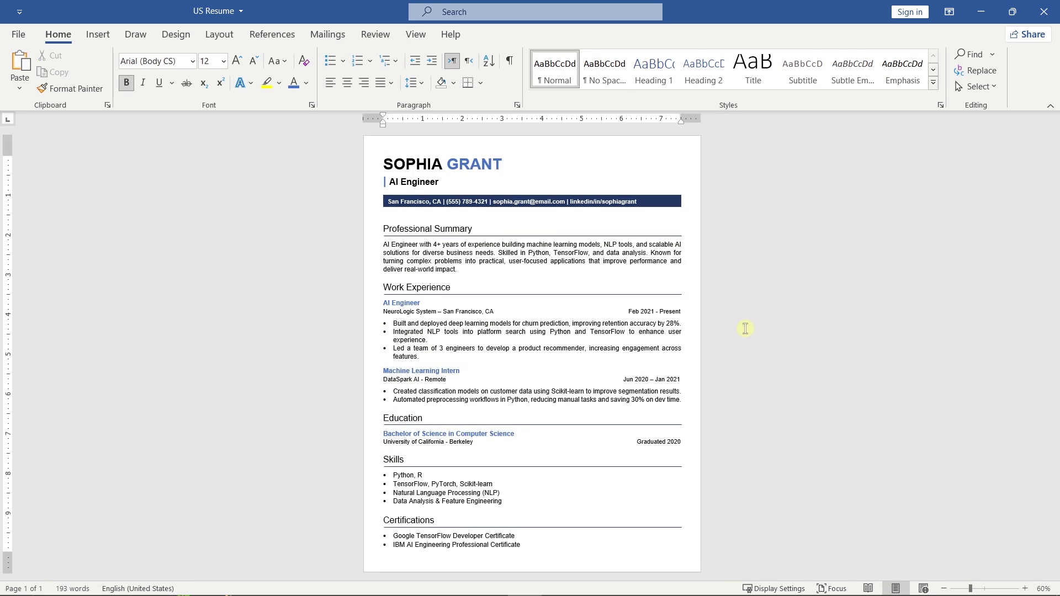
{"action": "left_click", "coordinate": [175, 34]}
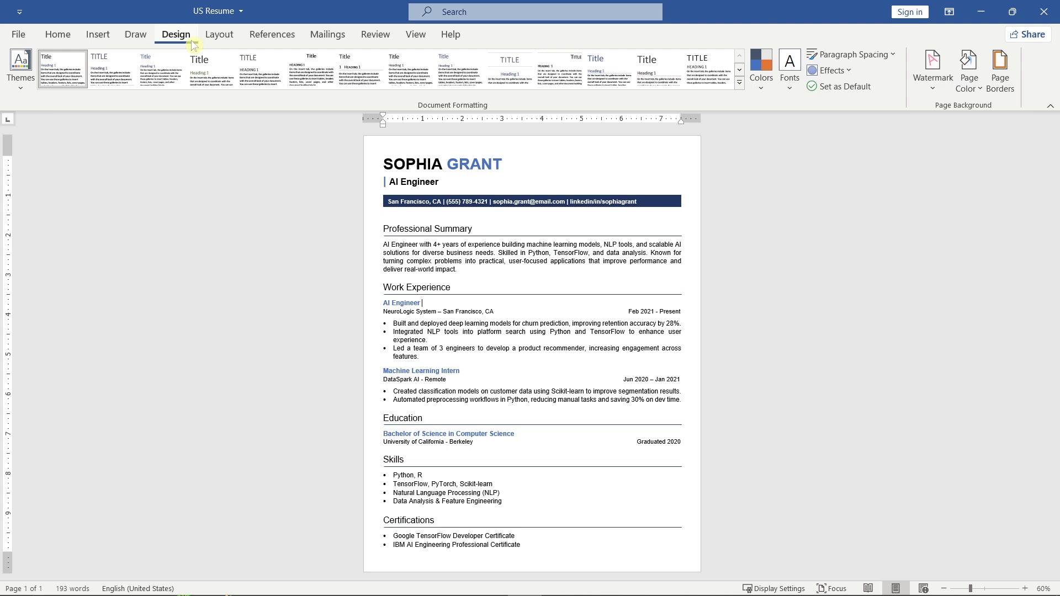
{"action": "left_click", "coordinate": [761, 69]}
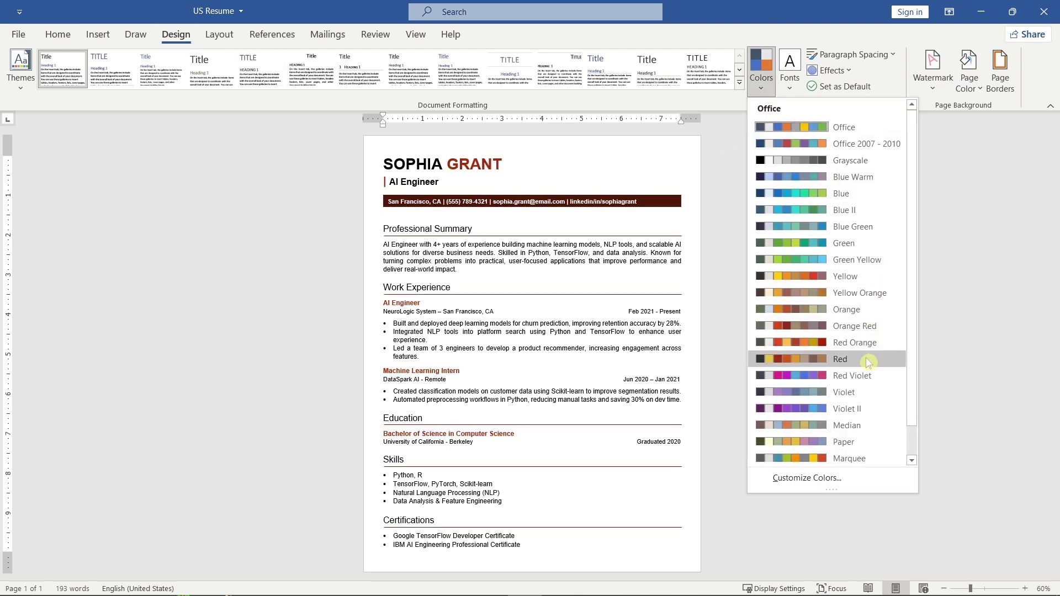
{"action": "left_click", "coordinate": [937, 284]}
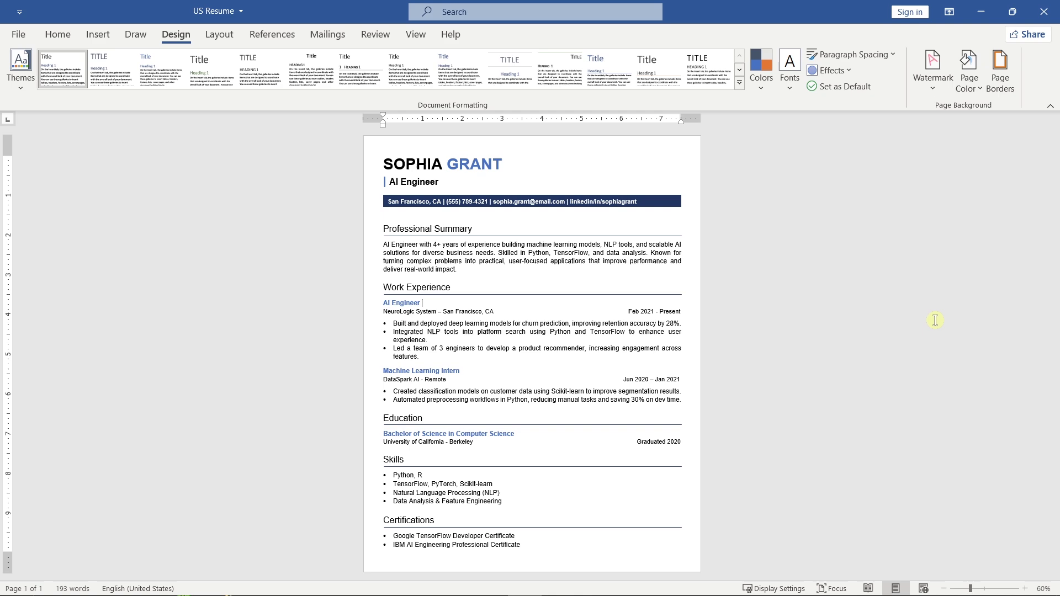